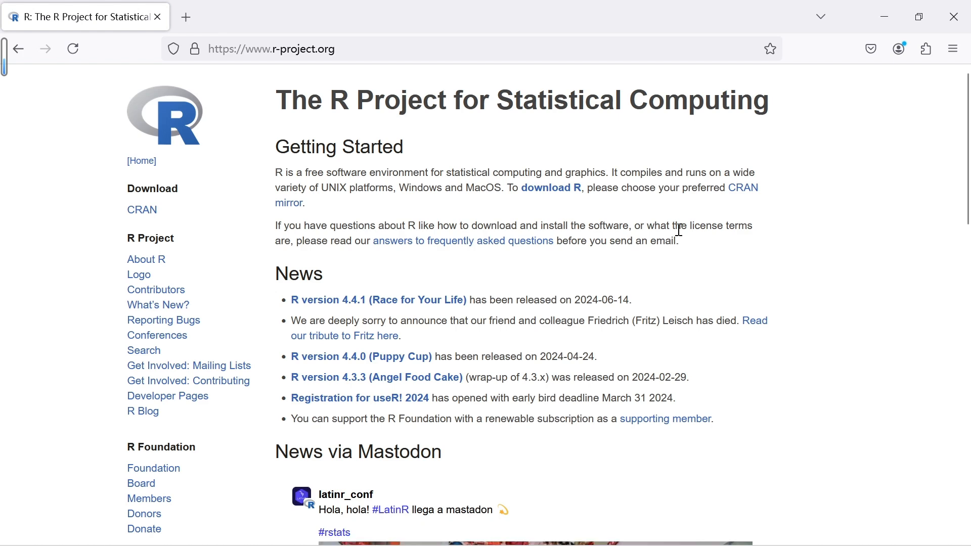
Step: Open the CRAN mirror list from the R Project download link and choose the Australian CSIRO mirror
click(552, 190)
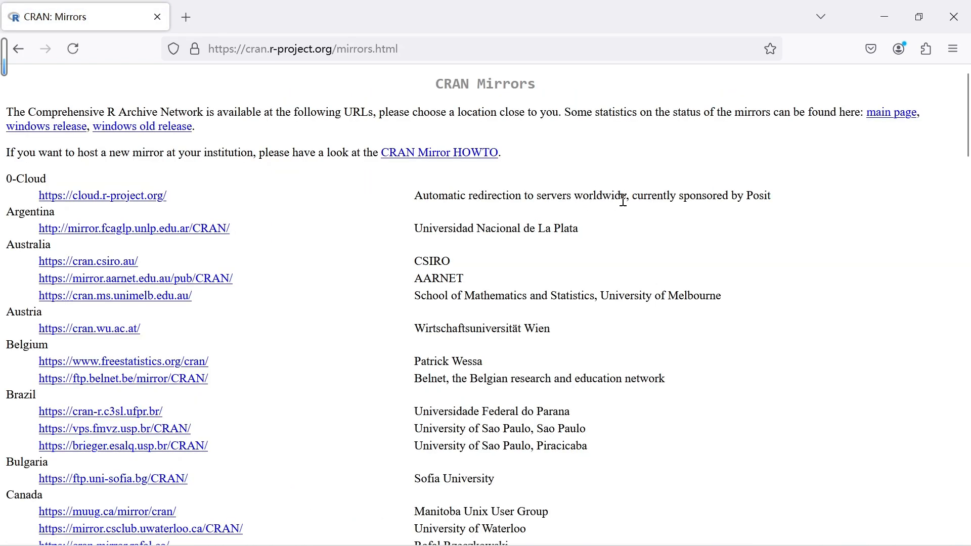
scroll(626, 205, down, 3)
scroll(626, 206, up, 1)
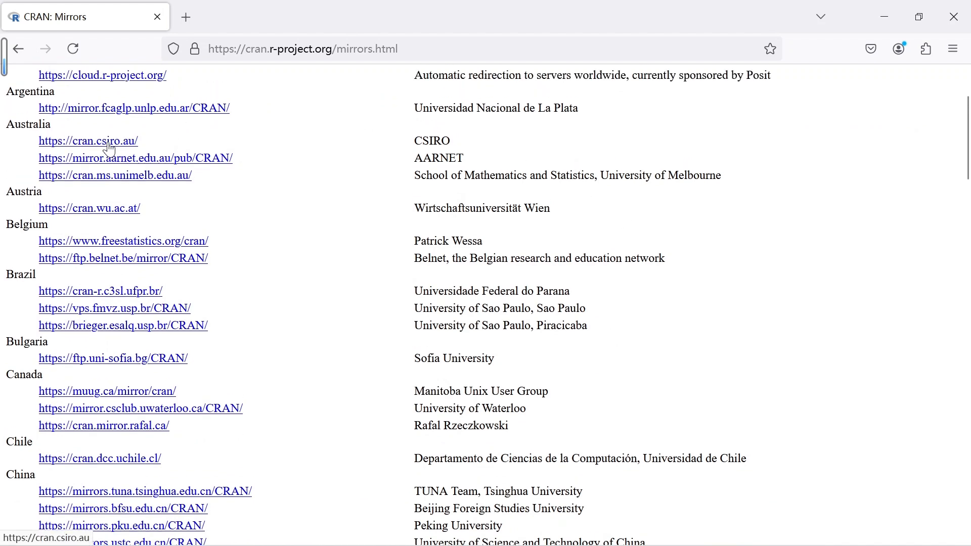
scroll(110, 150, up, 4)
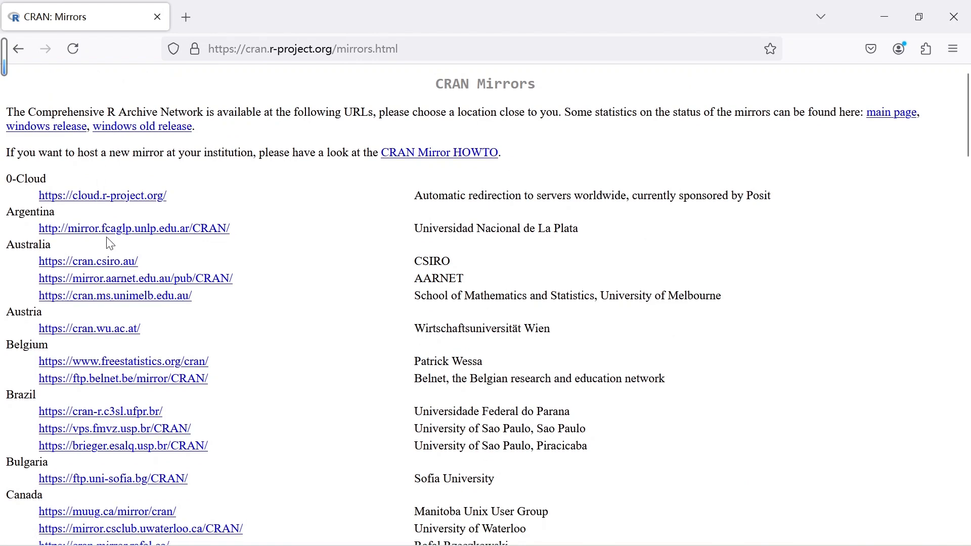
click(112, 268)
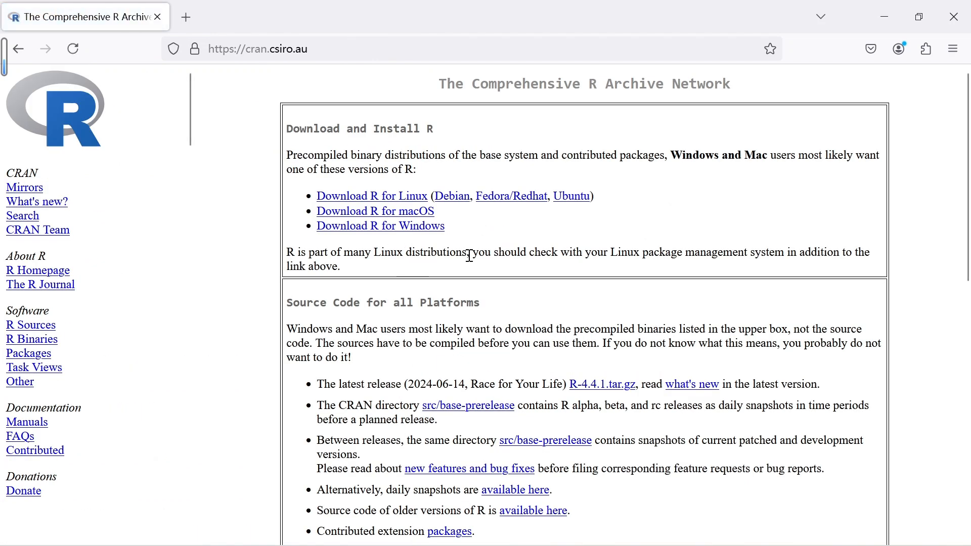
Step: Download R-4.4.1 for Windows from the mirror and launch the downloaded installer R-4.4.1-win.exe
click(415, 235)
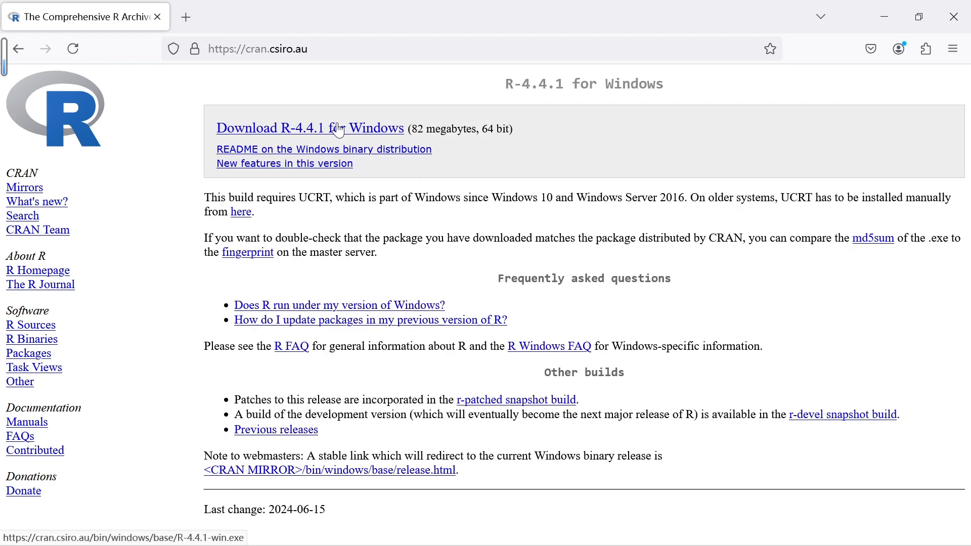
click(366, 129)
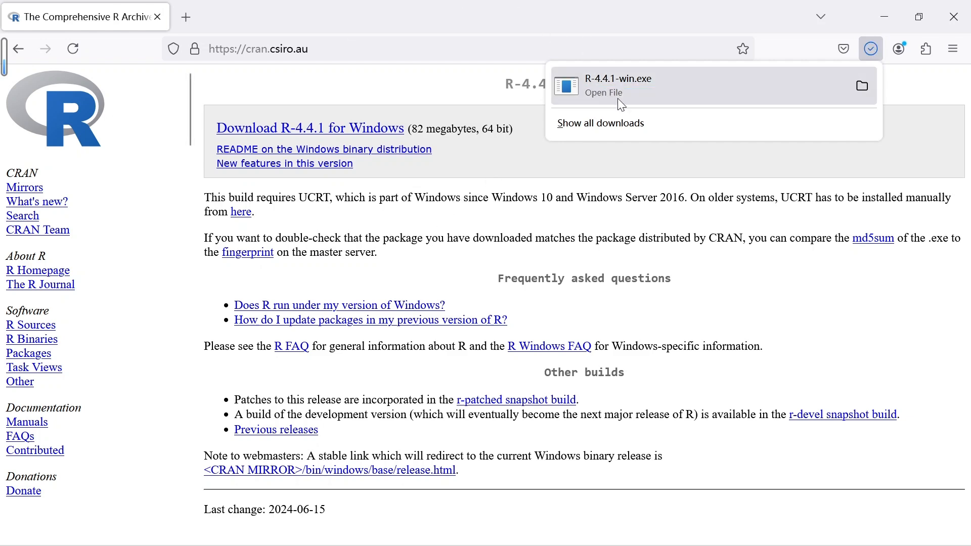
click(607, 82)
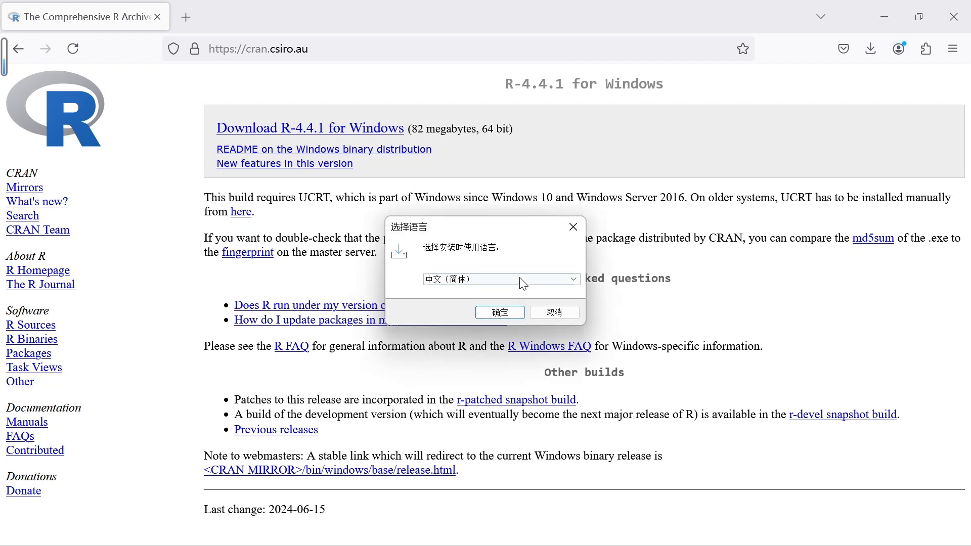
Step: Set the installer's setup language to English and confirm it
click(521, 277)
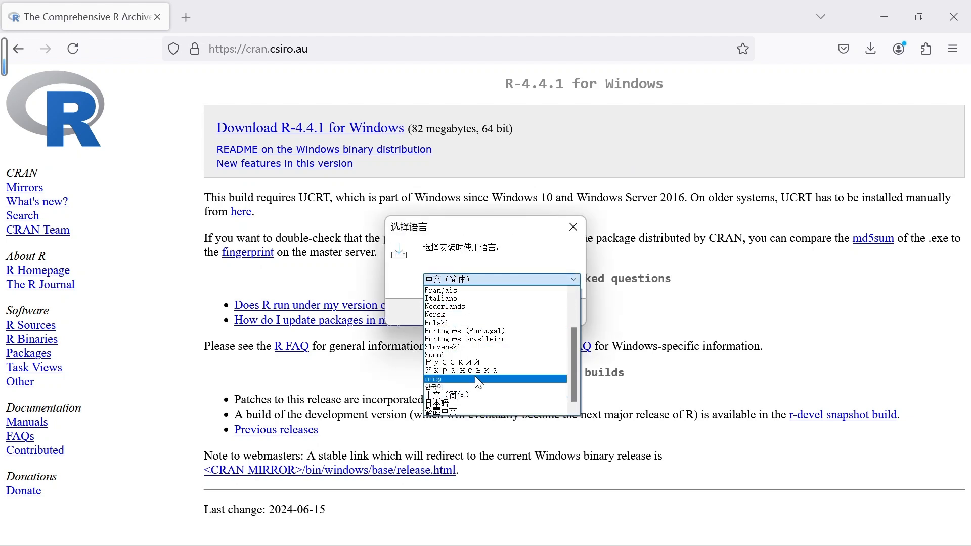
scroll(545, 340, up, 2)
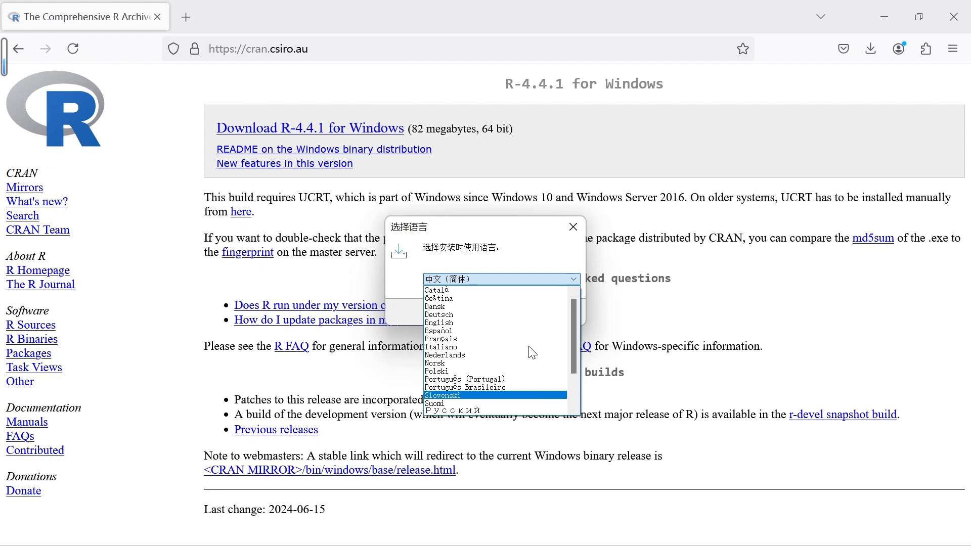
click(489, 322)
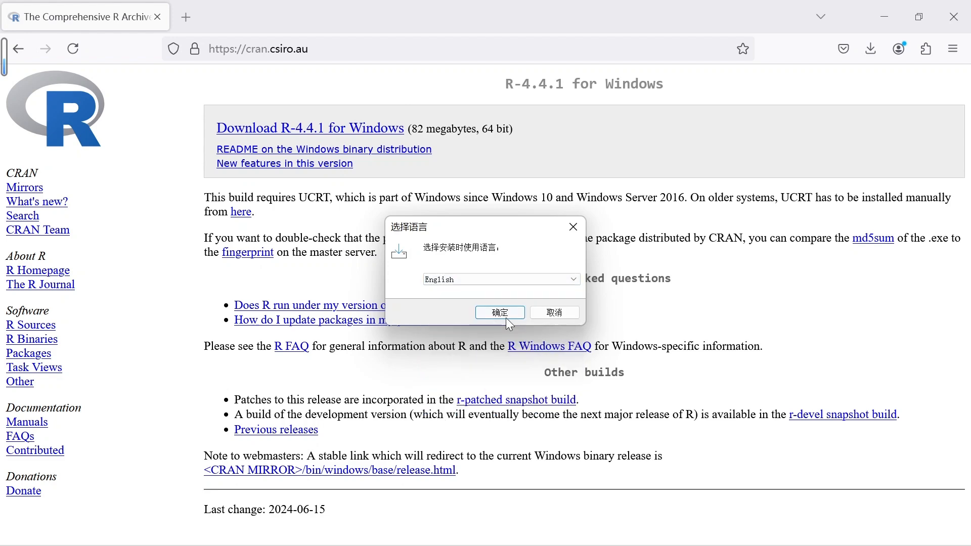
click(506, 317)
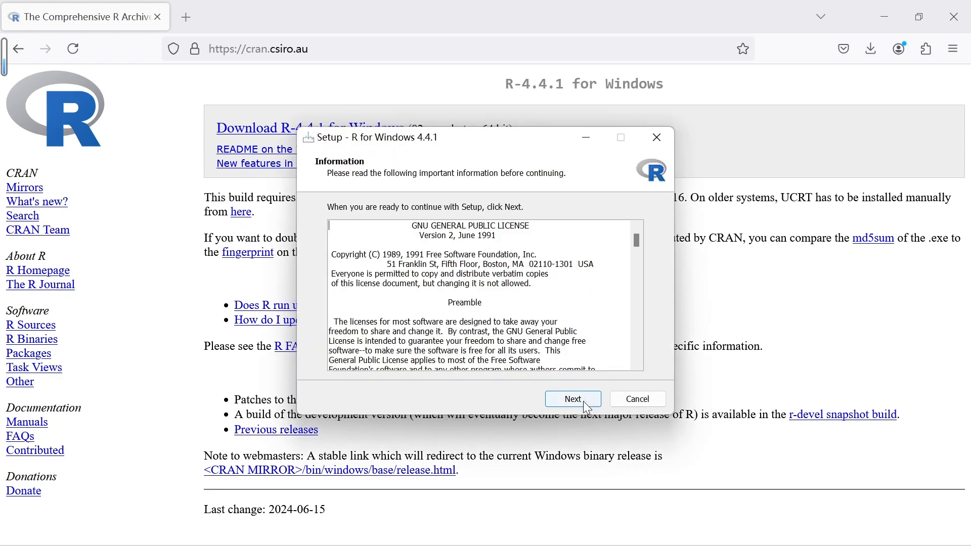
Step: Install R 4.4.1 in C:\Program Files\R\R-4.4.1 with the default user installation, startup options and Start Menu folder R, then finish the setup
click(583, 402)
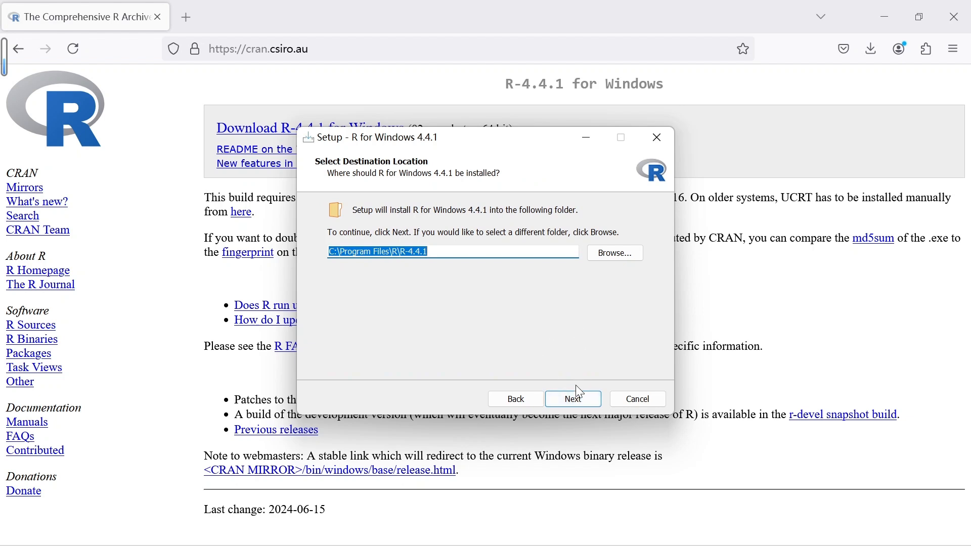
click(581, 398)
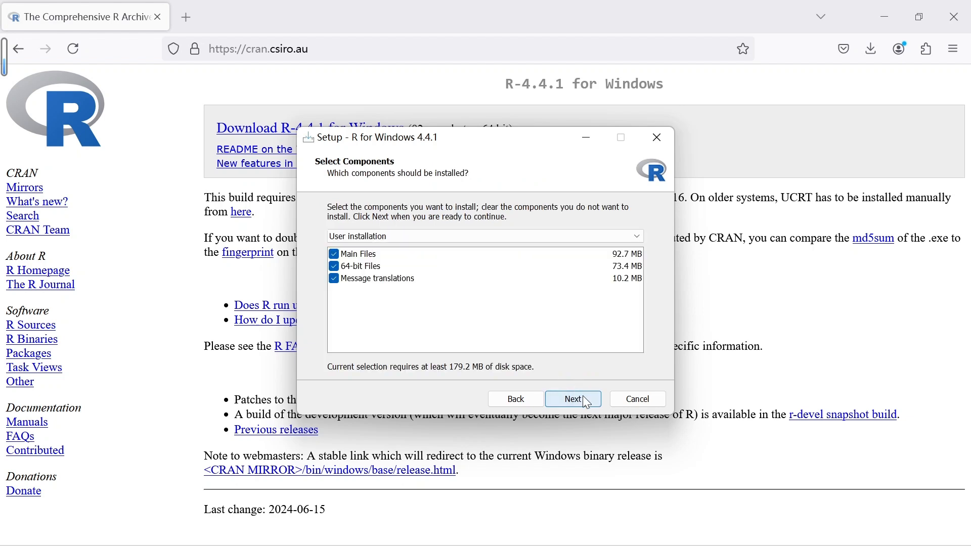
click(587, 403)
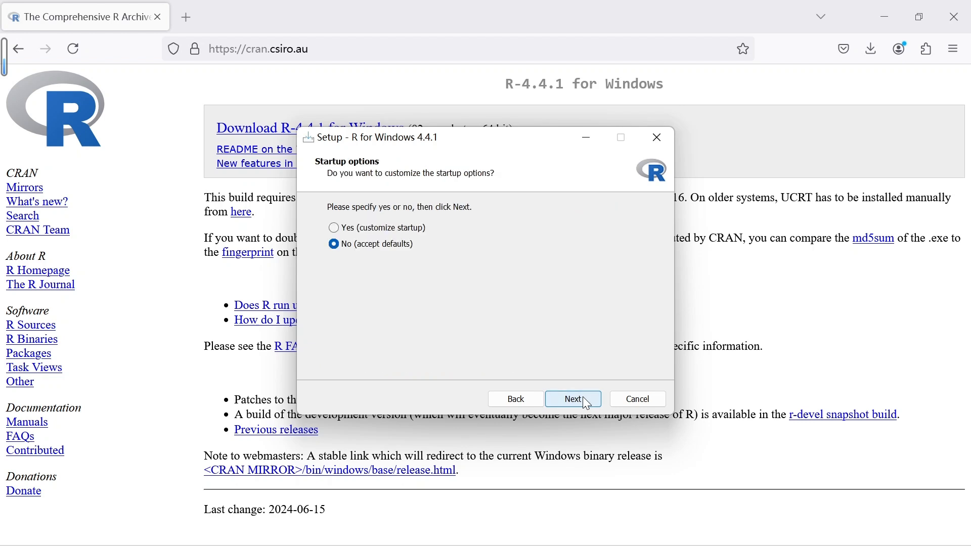
click(583, 397)
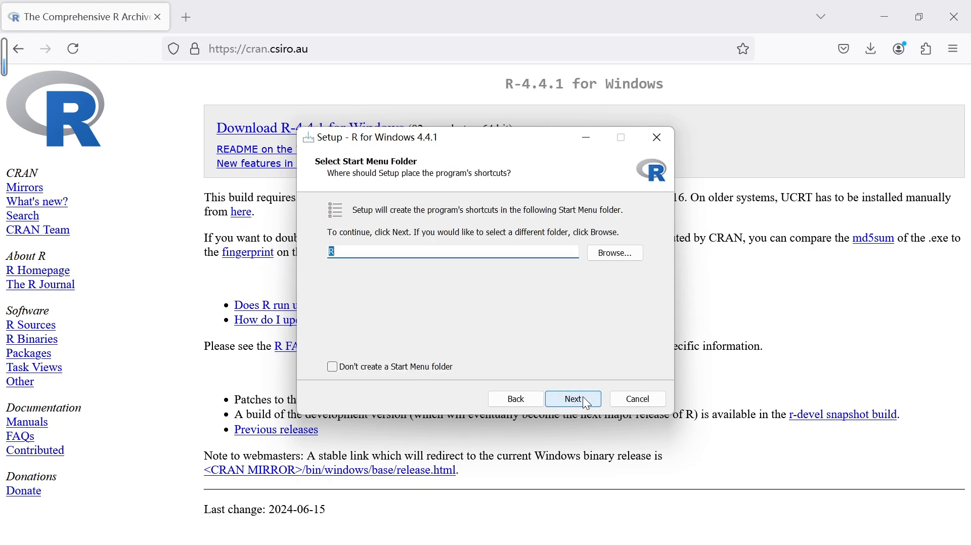
click(583, 397)
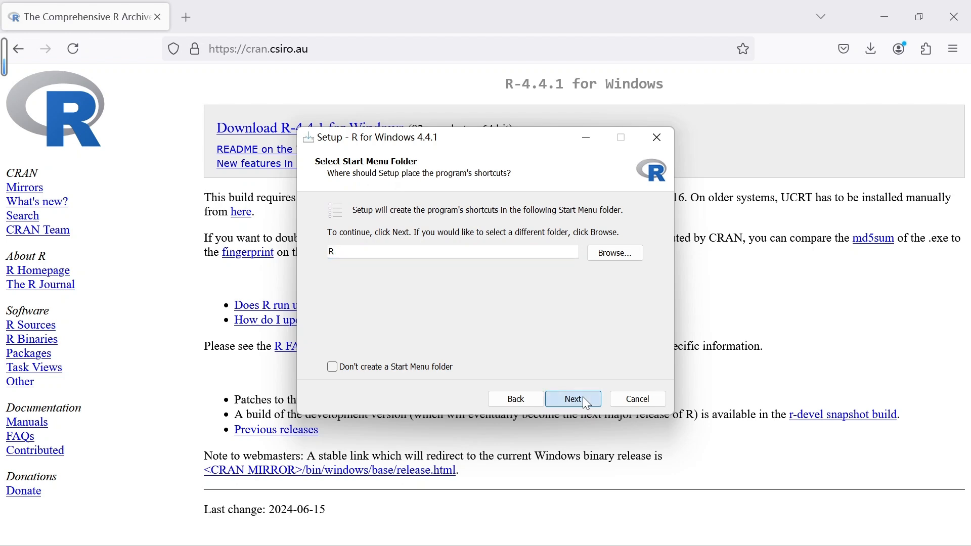
click(583, 398)
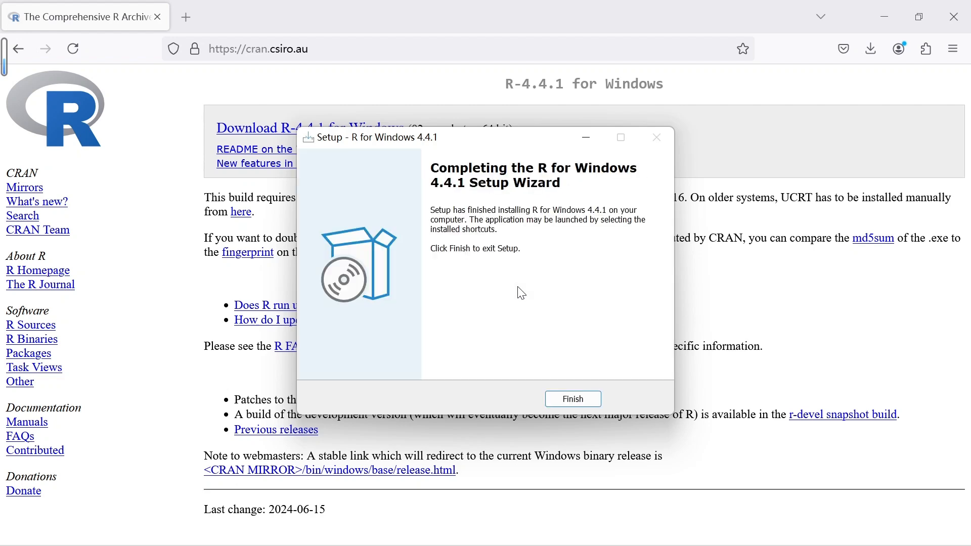
click(573, 400)
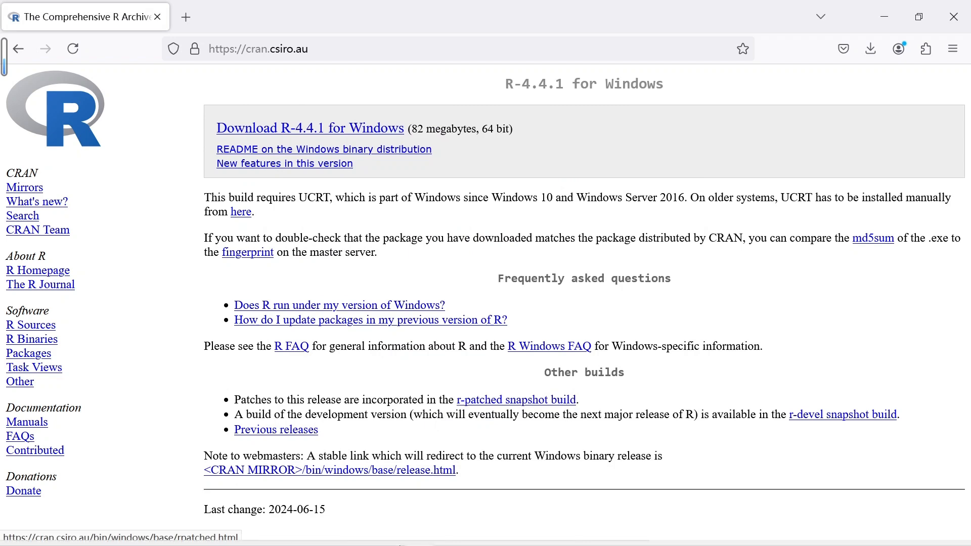
Step: Launch the newly installed R 4.4.1 and reposition its console window
mouse_move(409, 522)
click(349, 528)
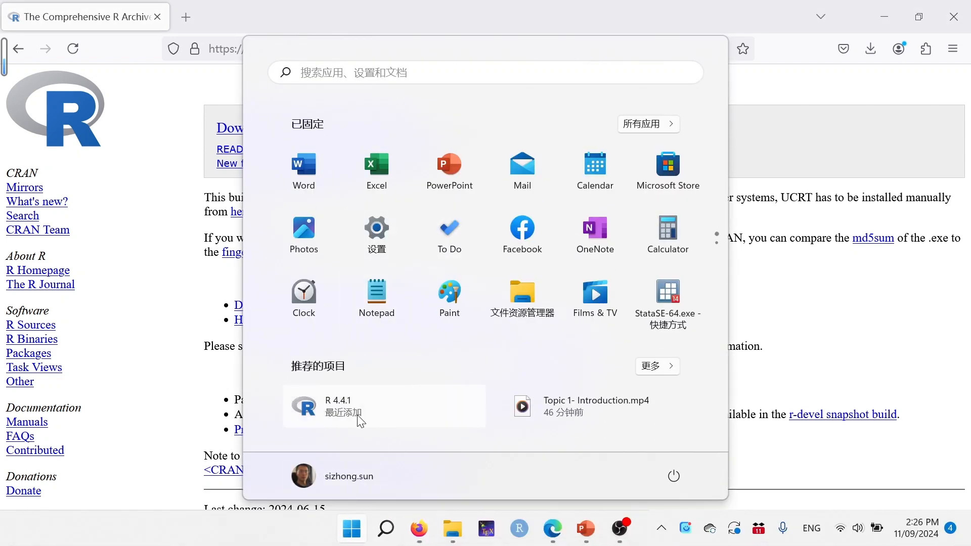
click(326, 407)
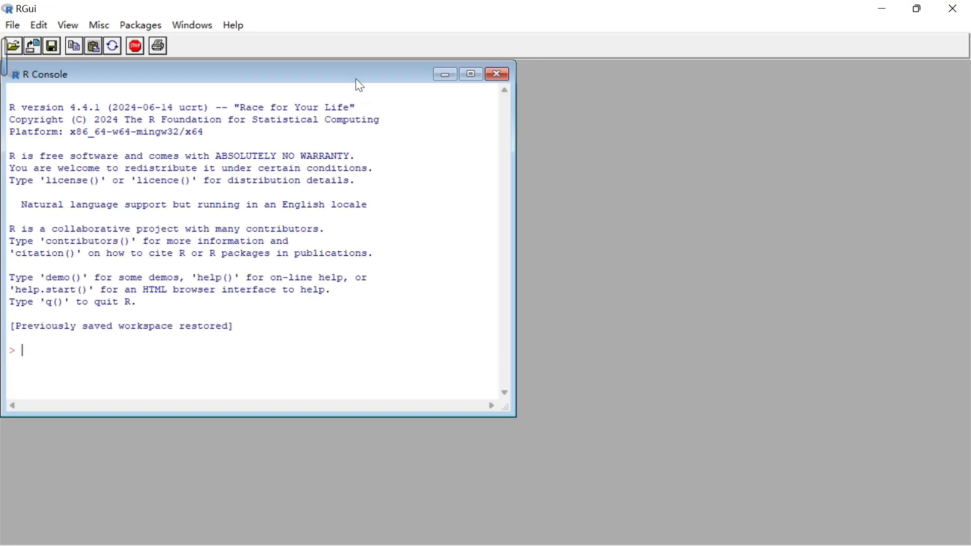
drag(356, 78, 415, 89)
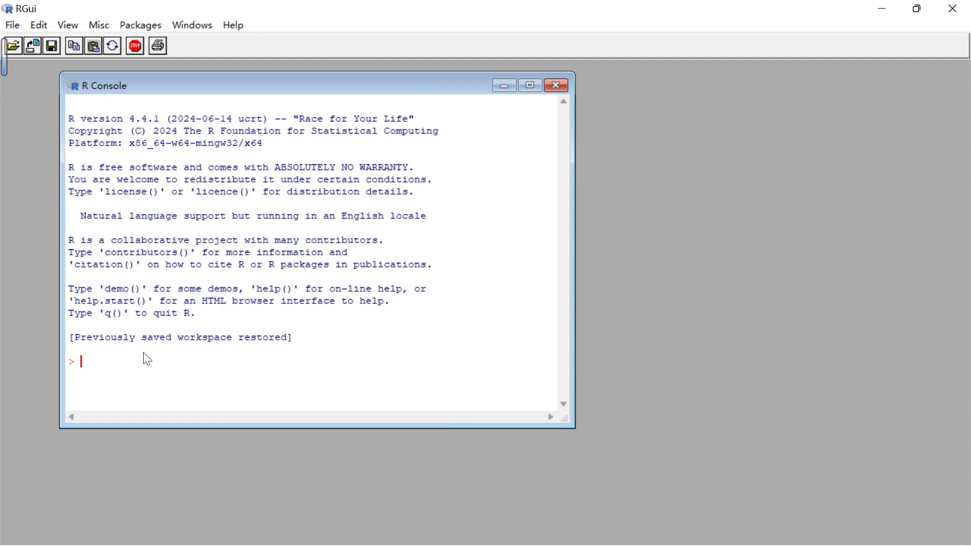
Step: Run dir in the R console, then quit R without saving the workspace image
text(dir)
key(Return)
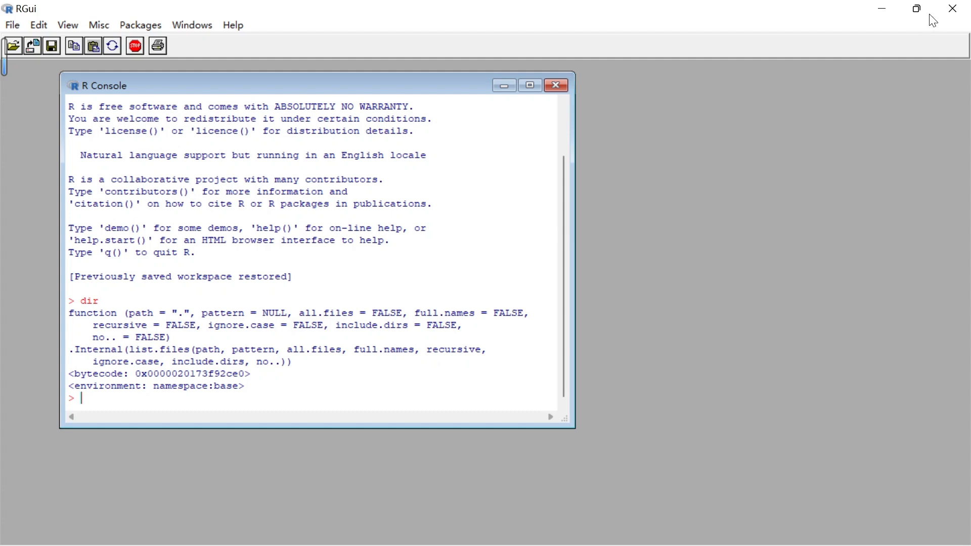
click(957, 11)
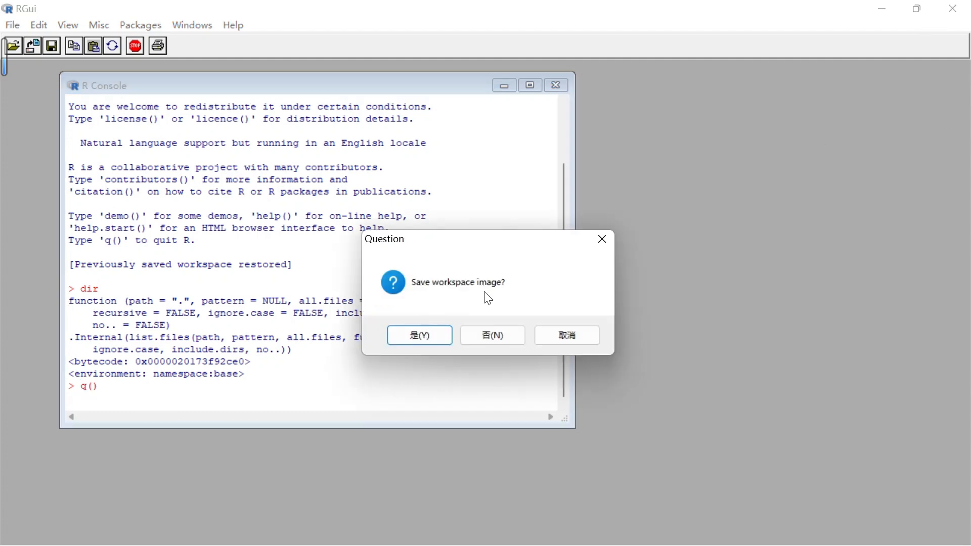
click(491, 346)
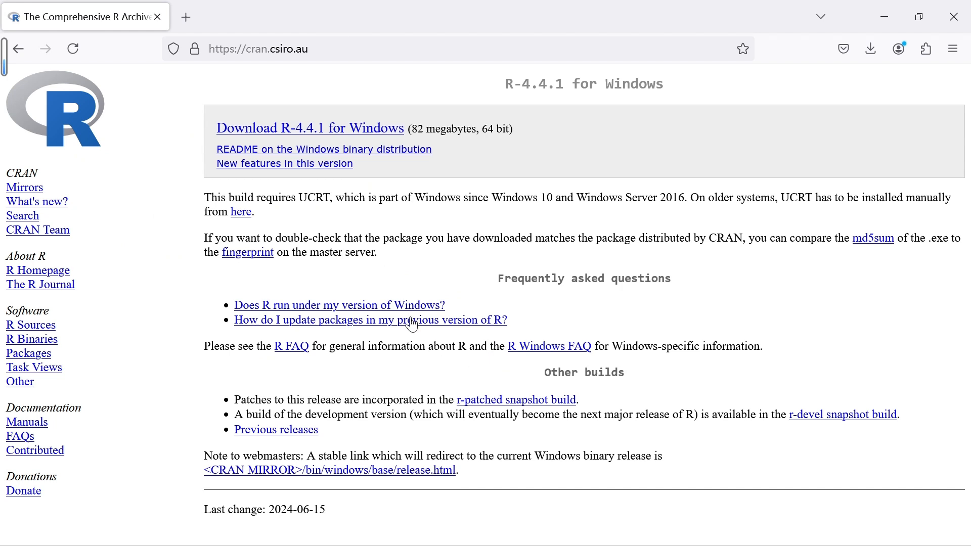
click(191, 16)
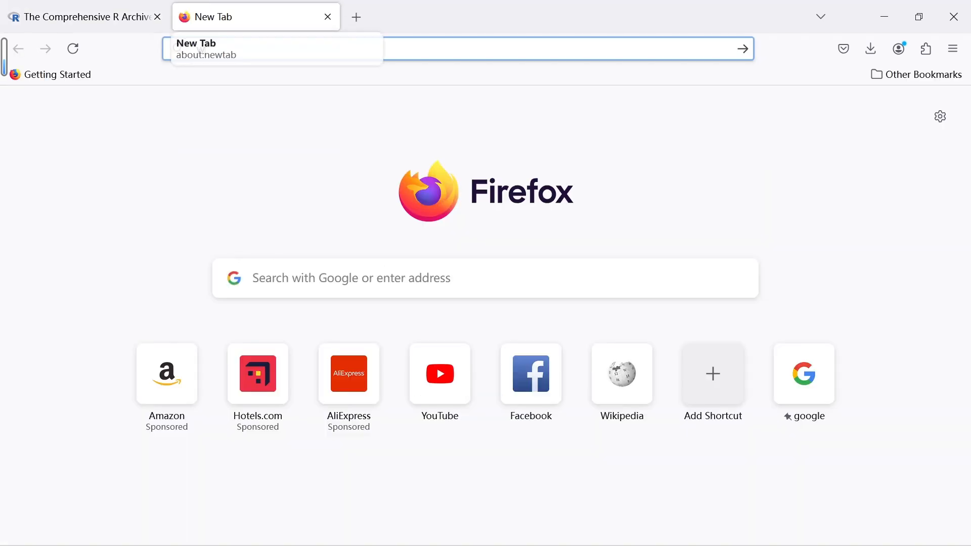
text(www.google.com)
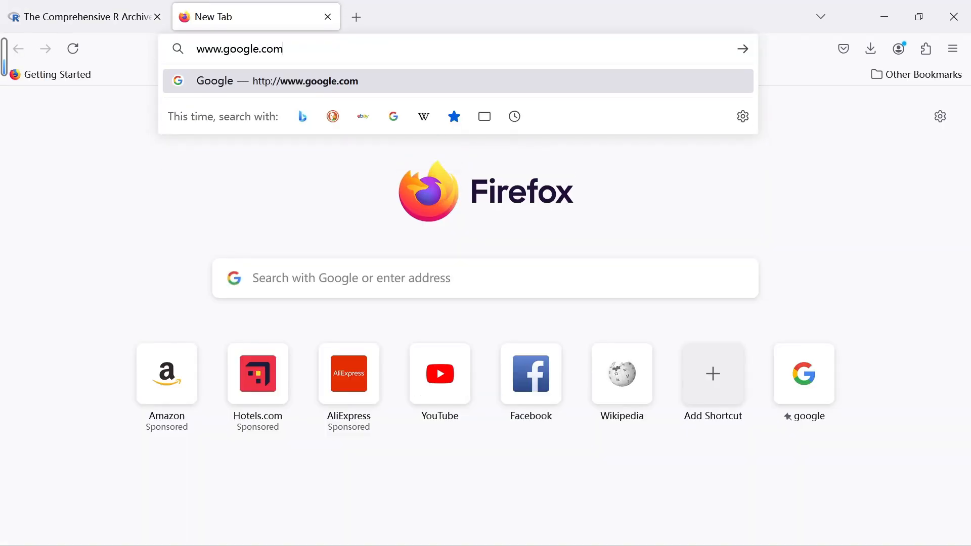
key(Return)
text(R)
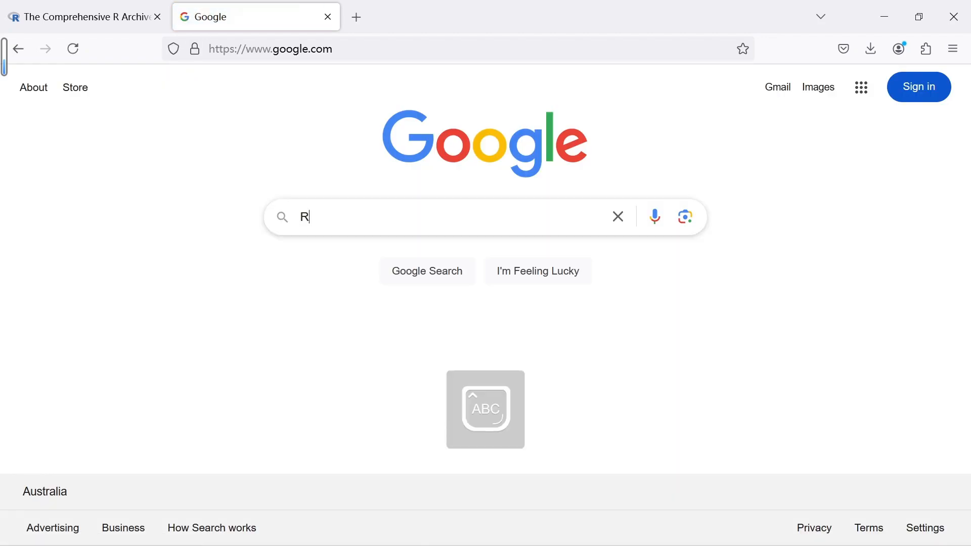
text( studio)
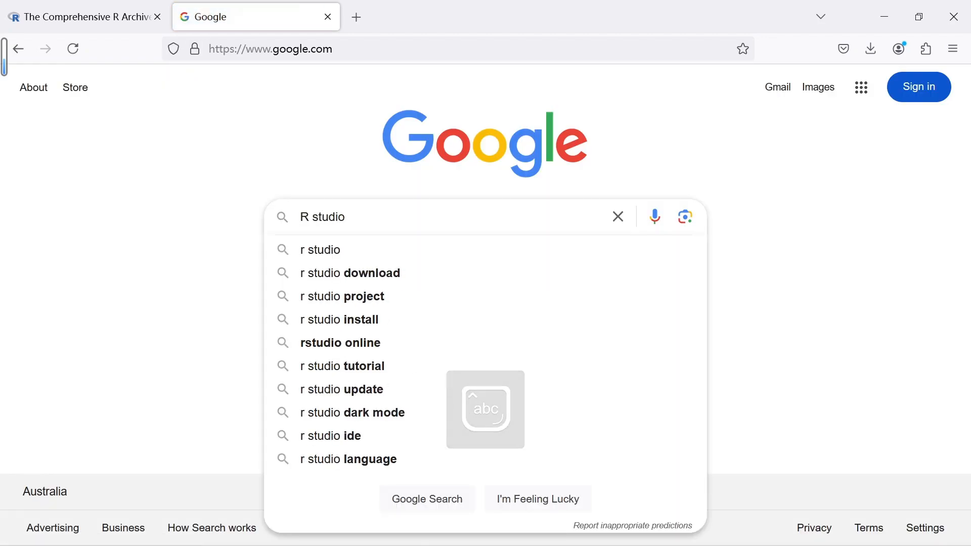
key(Return)
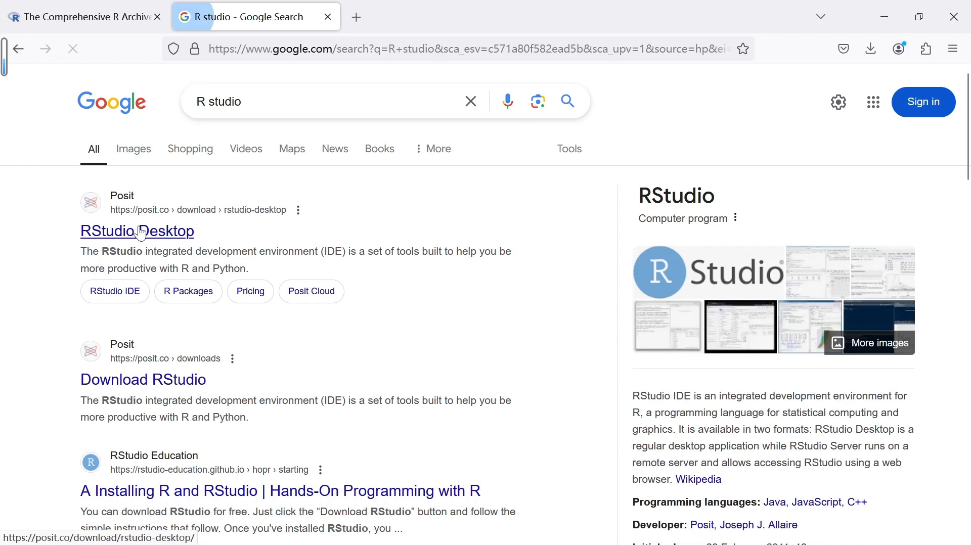
Step: Open the RStudio Desktop result from Posit and accept all cookies
click(142, 235)
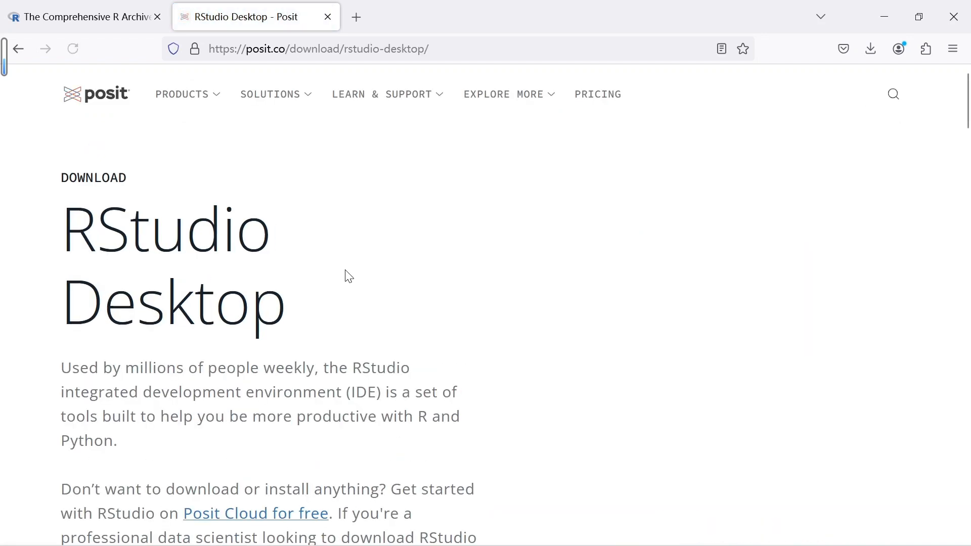
scroll(349, 277, down, 6)
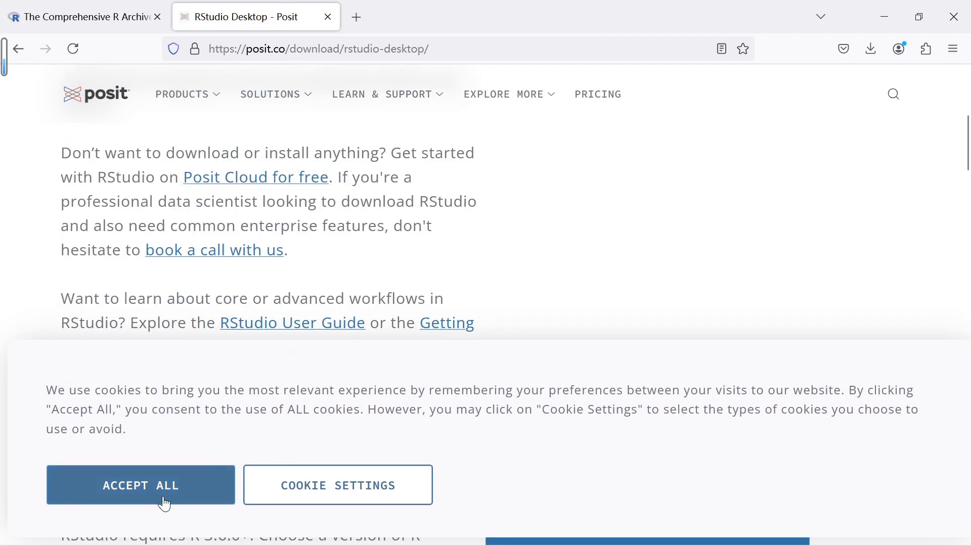
click(166, 505)
Step: Start downloading RStudio Desktop for Windows from the Install RStudio section
scroll(462, 347, down, 5)
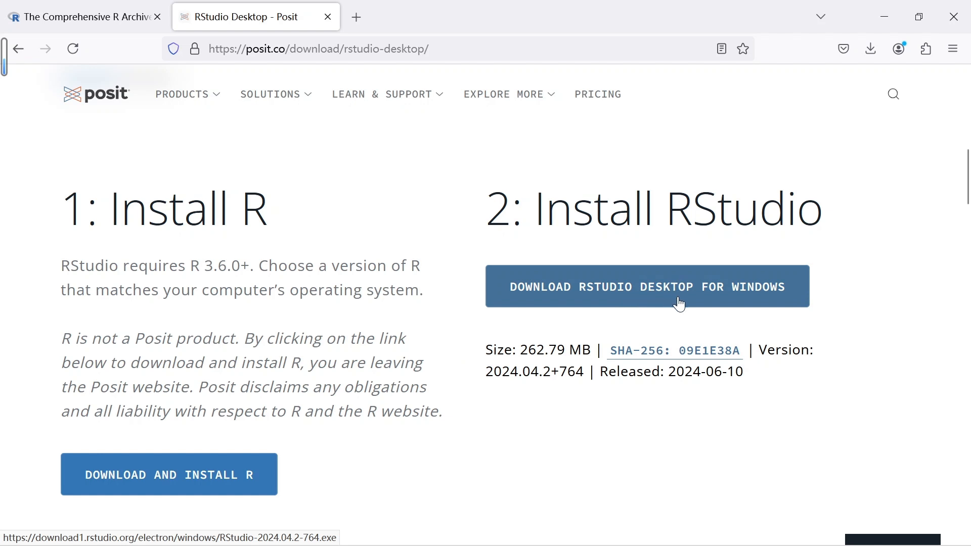
scroll(681, 306, down, 3)
scroll(682, 303, up, 2)
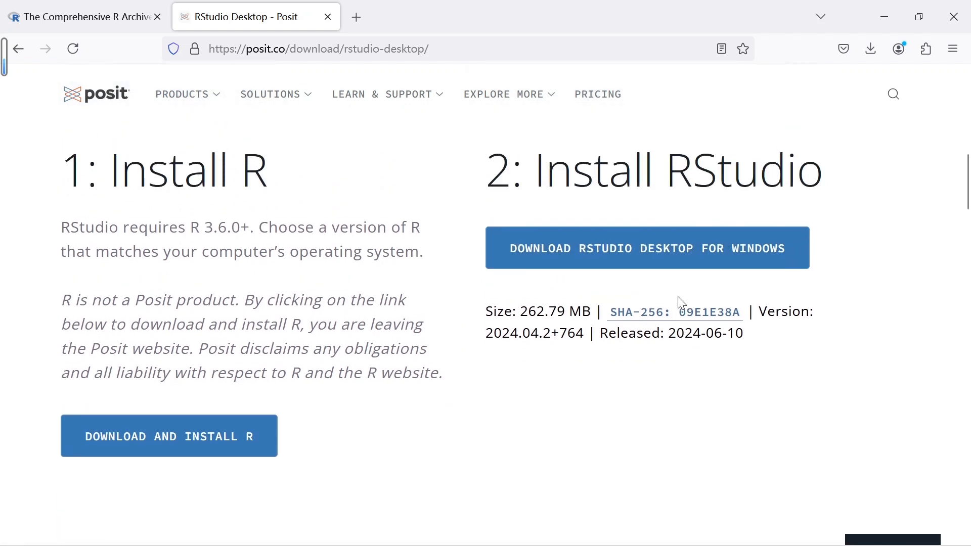
click(656, 261)
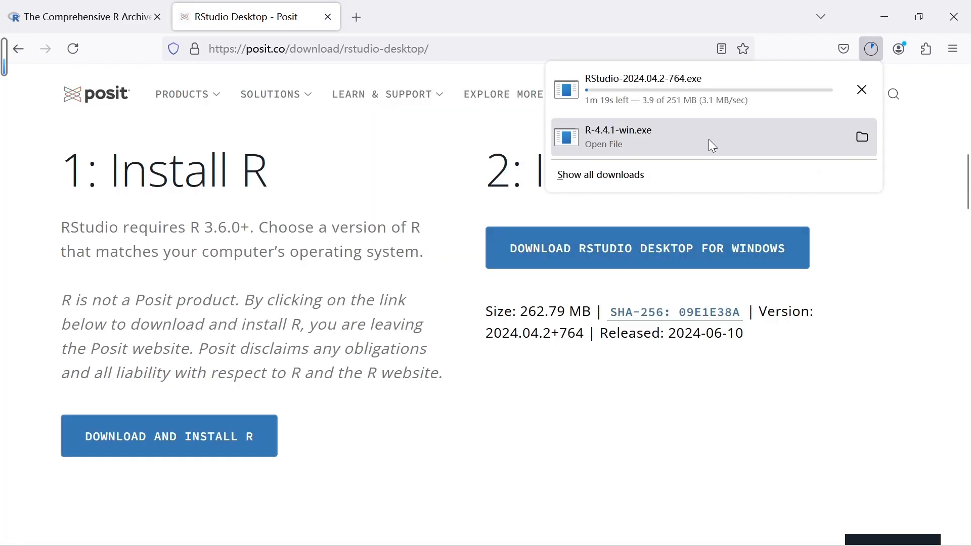
scroll(417, 334, up, 8)
scroll(419, 335, up, 4)
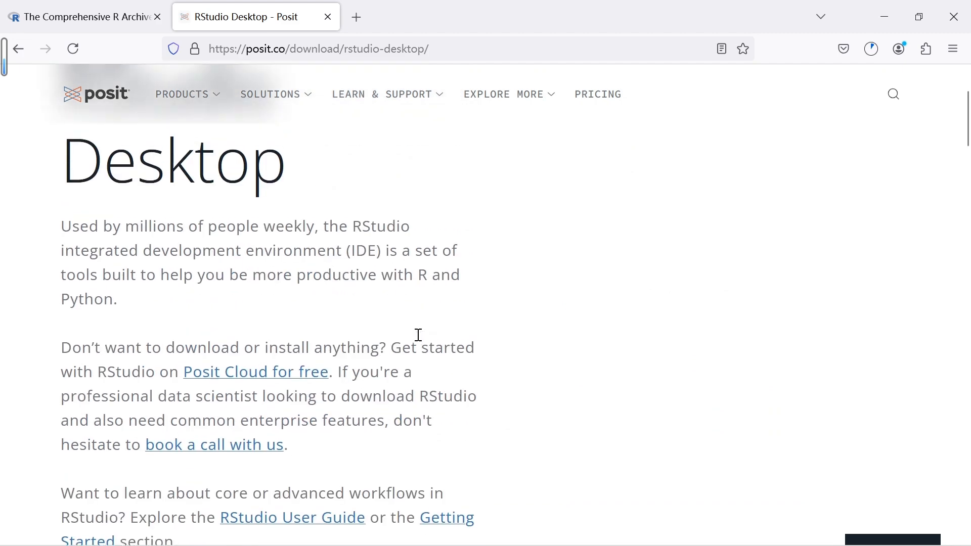
Step: Look through the open source, enterprise and cloud products listed in the Posit site's navigation
scroll(419, 339, up, 3)
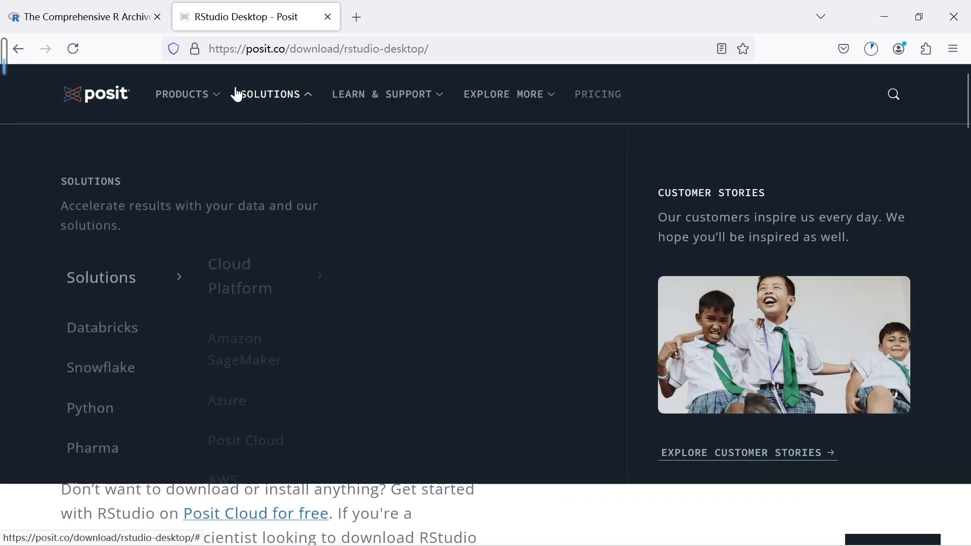
mouse_move(207, 100)
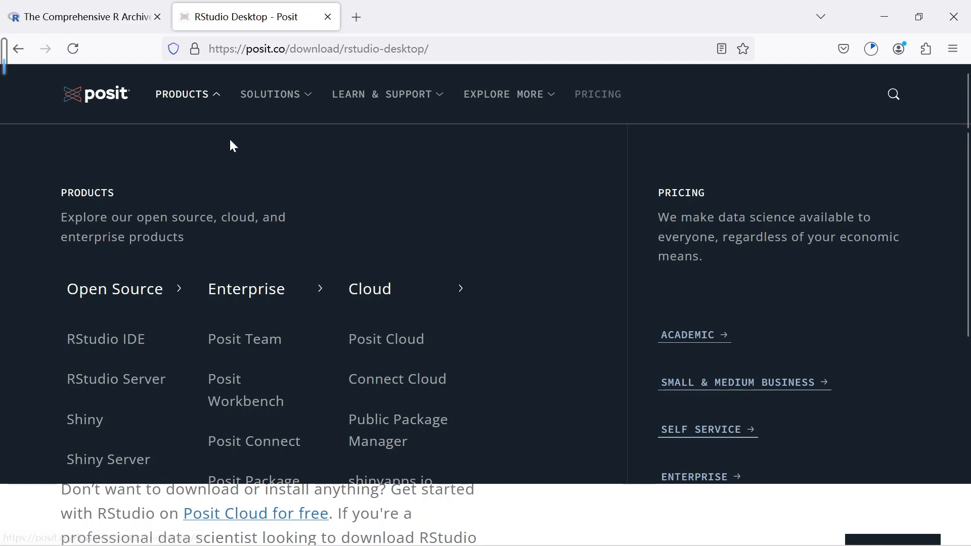
scroll(230, 144, down, 2)
scroll(230, 146, down, 2)
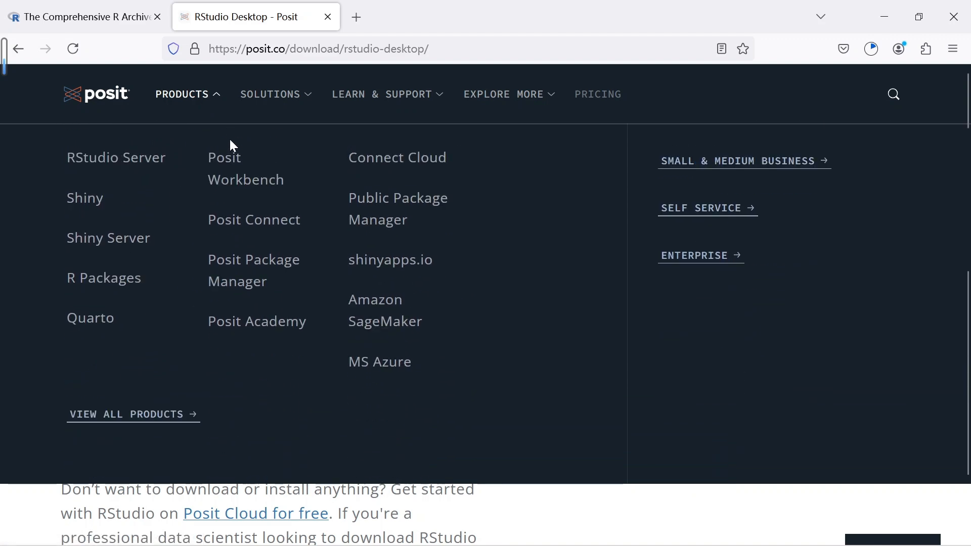
scroll(229, 145, up, 4)
click(531, 96)
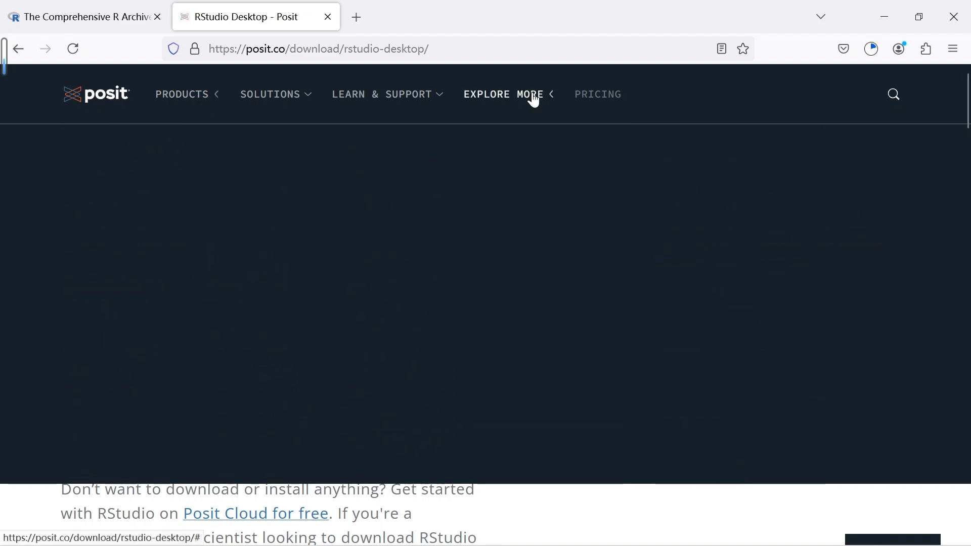
click(191, 97)
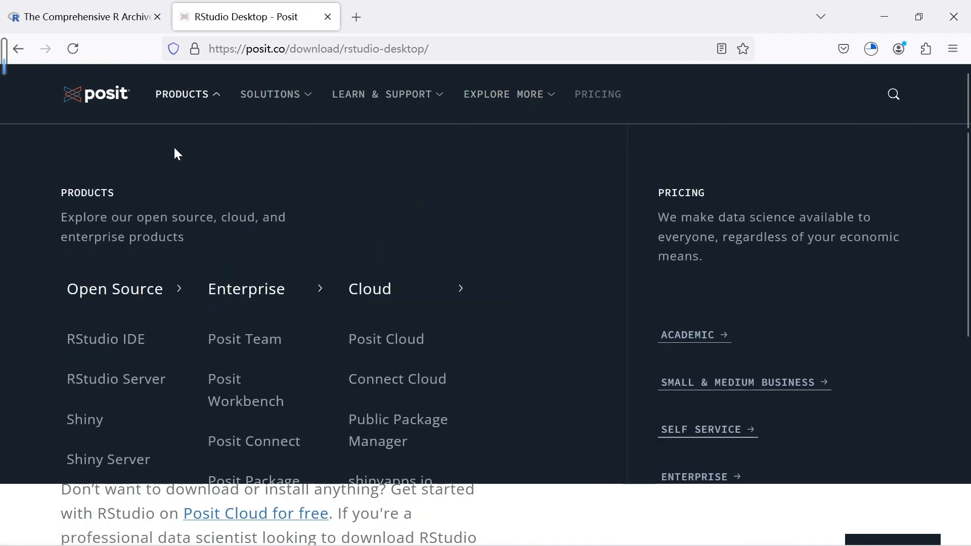
click(185, 103)
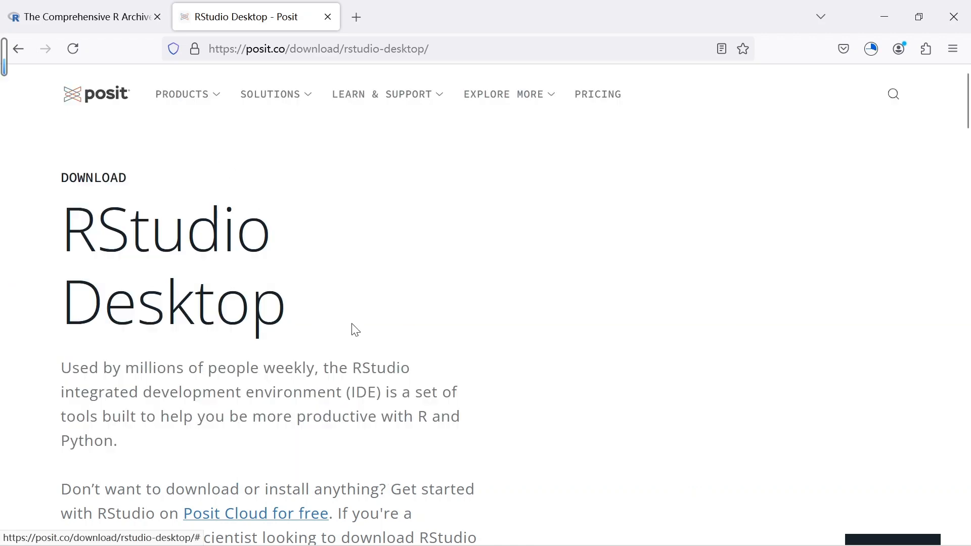
Step: Examine the RStudio Desktop installers offered for Windows, macOS and Linux in the All Installers and Tarballs section
scroll(356, 331, down, 5)
scroll(354, 330, down, 5)
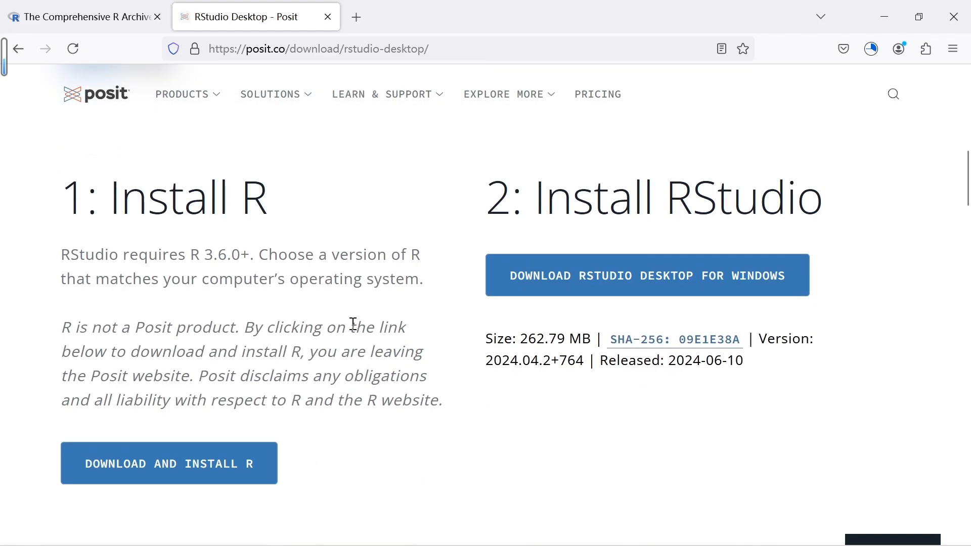
scroll(354, 326, down, 1)
scroll(354, 325, down, 6)
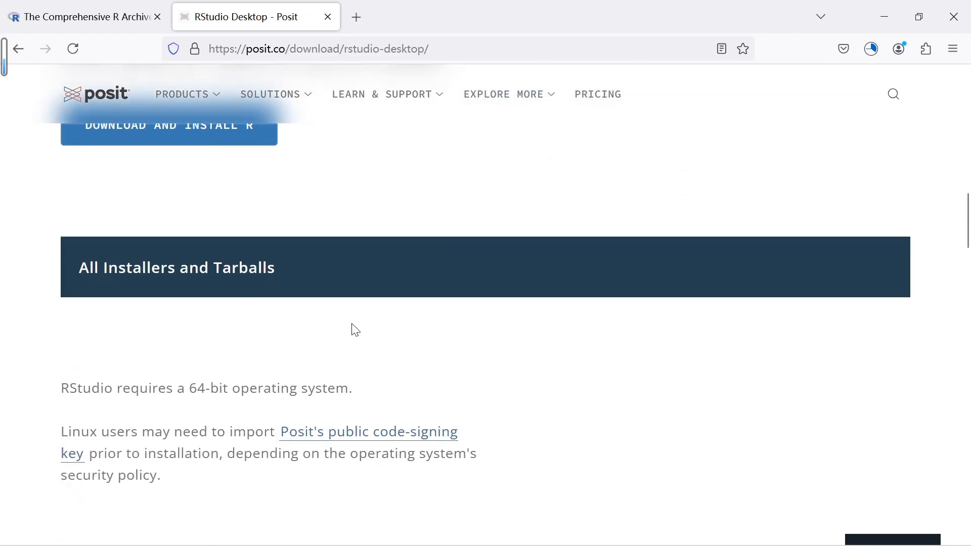
scroll(355, 328, down, 4)
scroll(355, 329, down, 3)
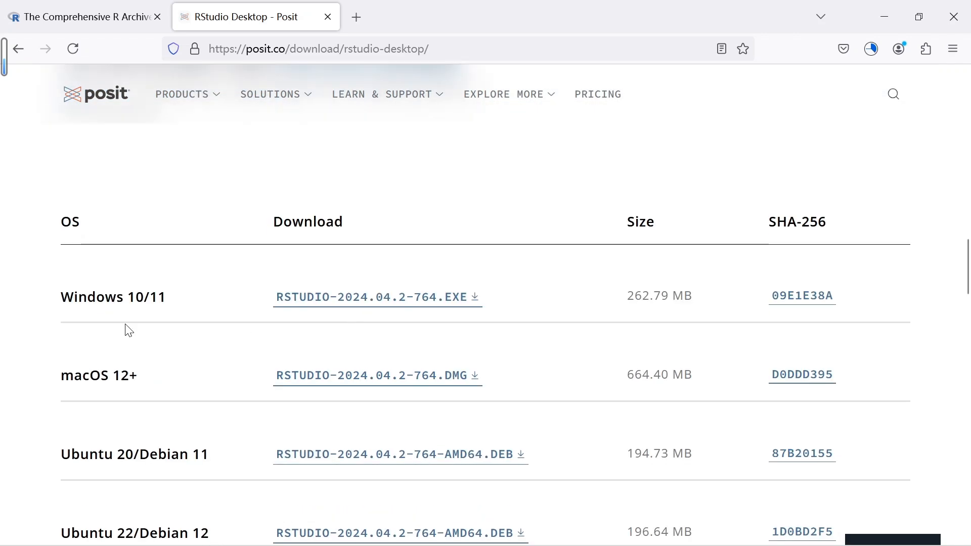
scroll(82, 336, down, 3)
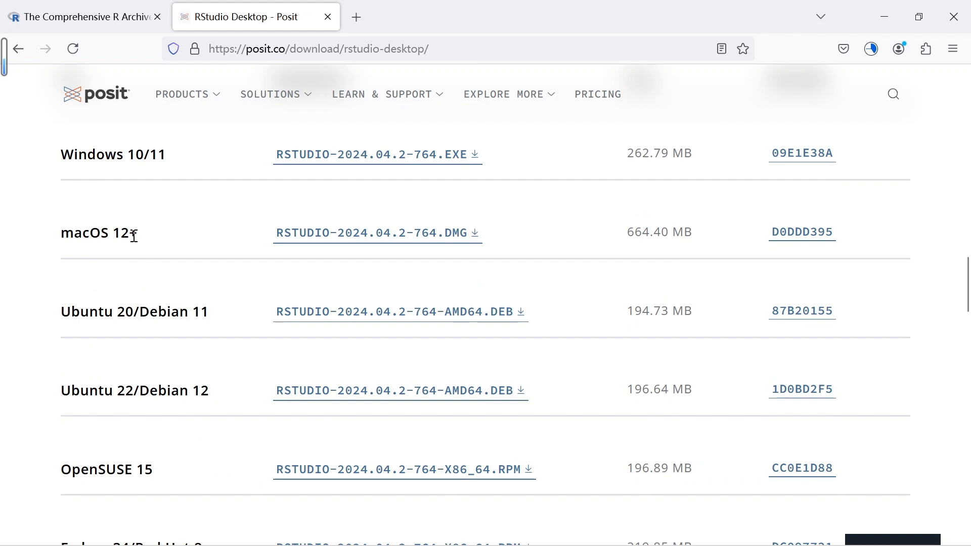
scroll(135, 239, up, 4)
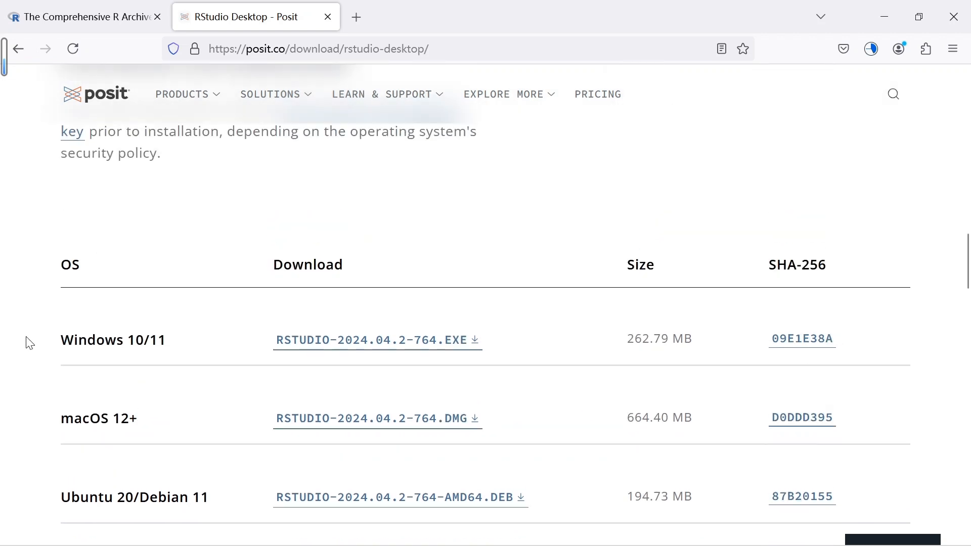
scroll(20, 349, down, 3)
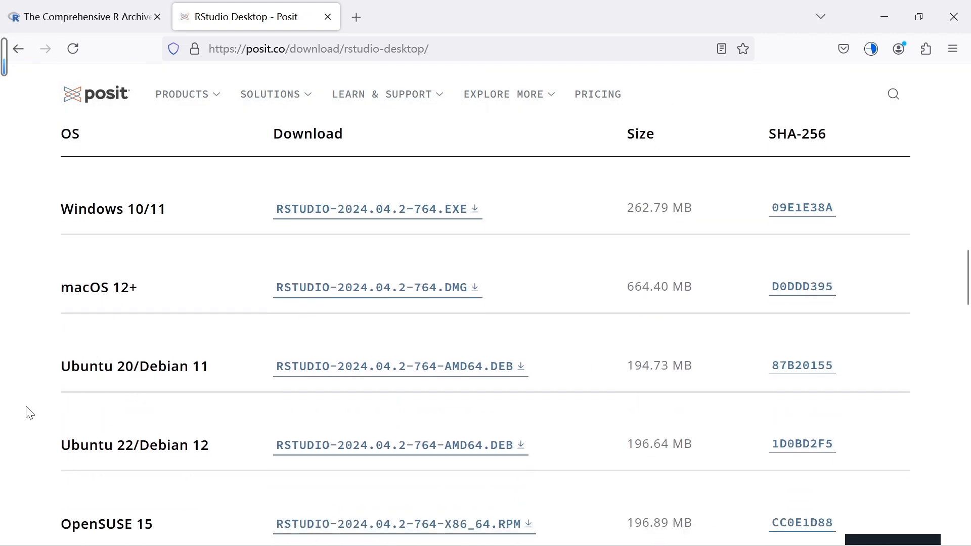
scroll(96, 402, down, 2)
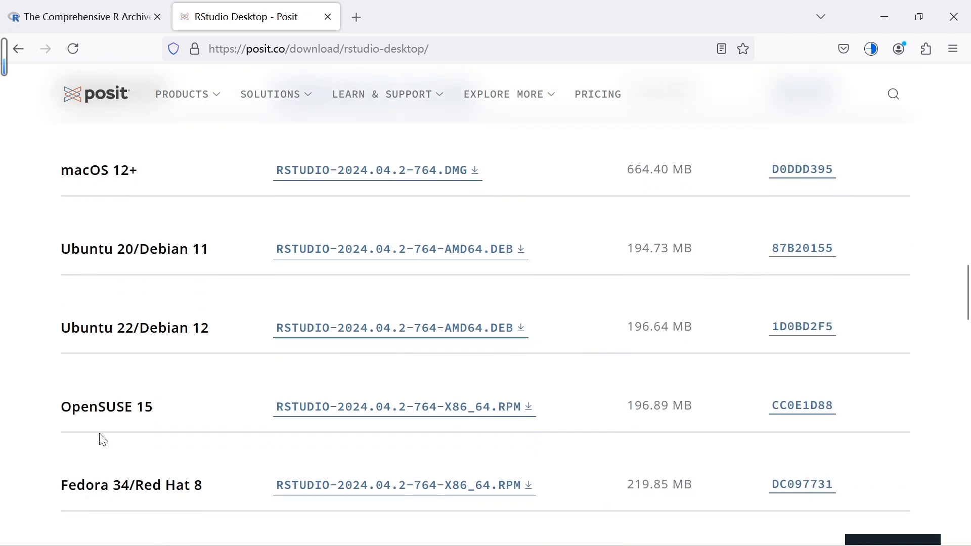
scroll(97, 425, down, 3)
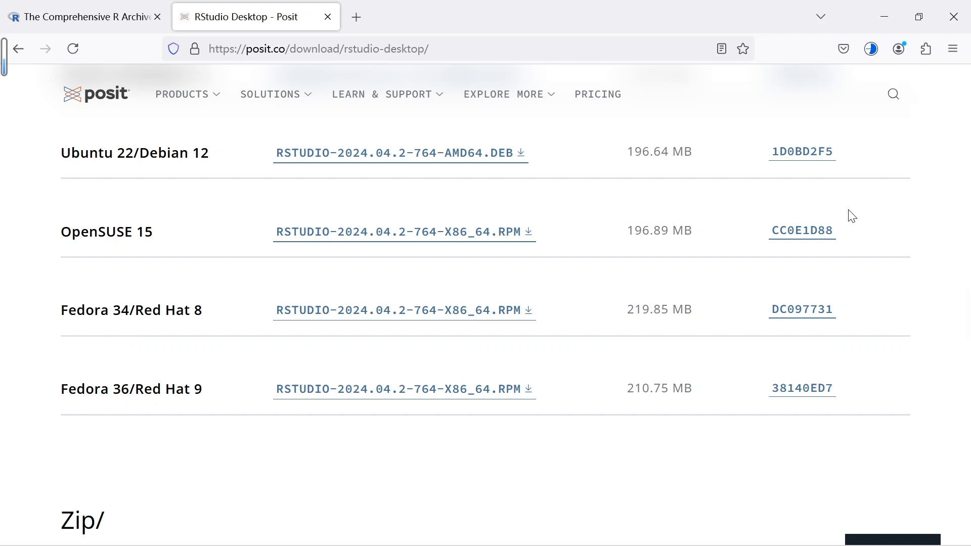
Step: Run the downloaded RStudio-2024.04.2-764.exe and install RStudio to C:\Program Files\RStudio with the default RStudio Start menu folder
click(864, 57)
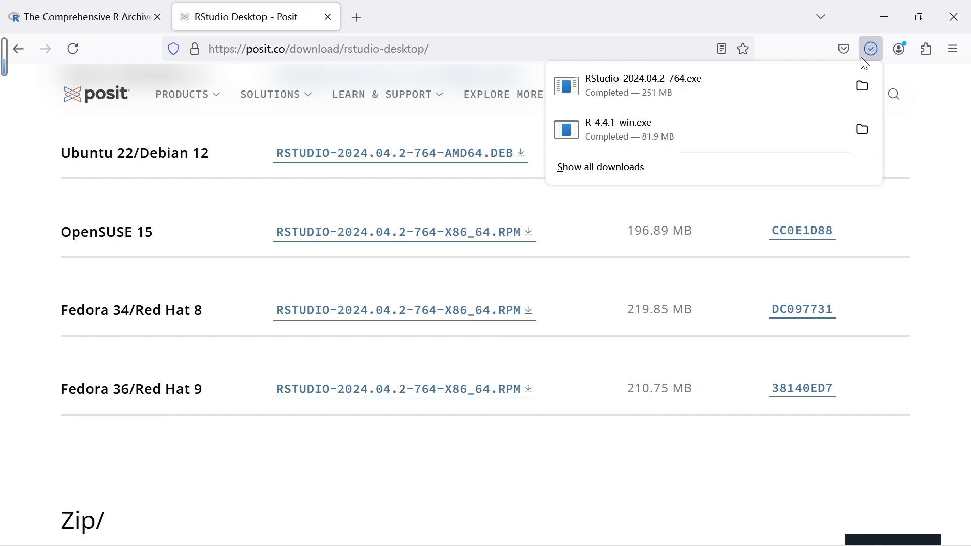
click(677, 87)
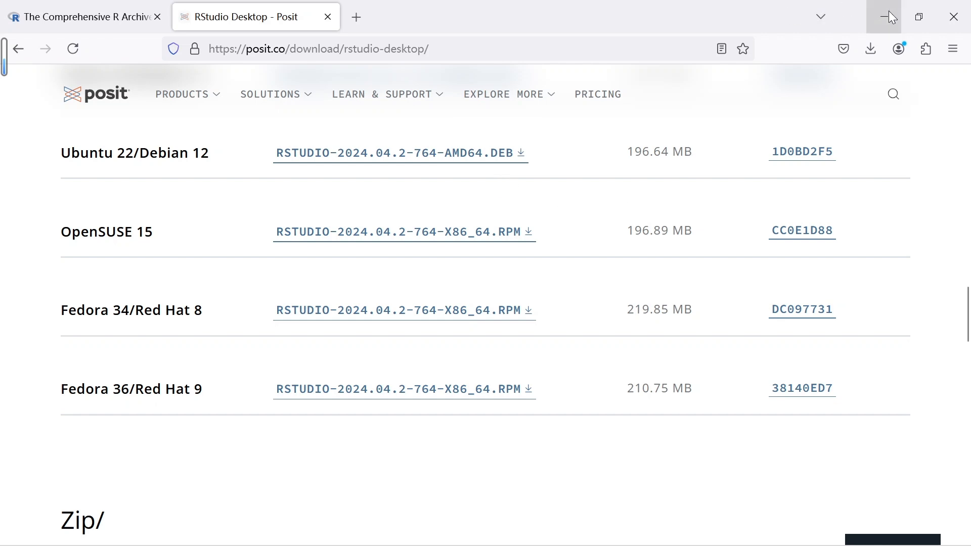
mouse_move(510, 531)
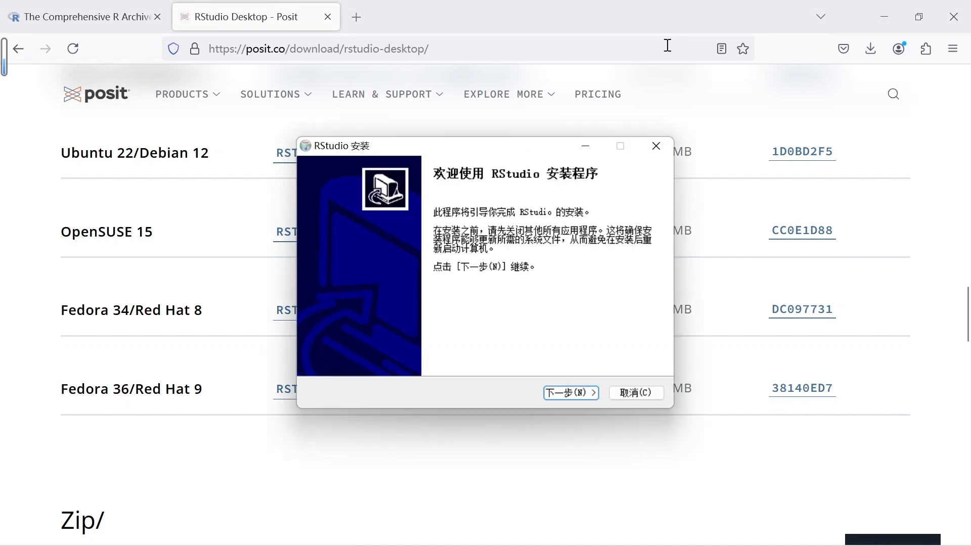
click(568, 394)
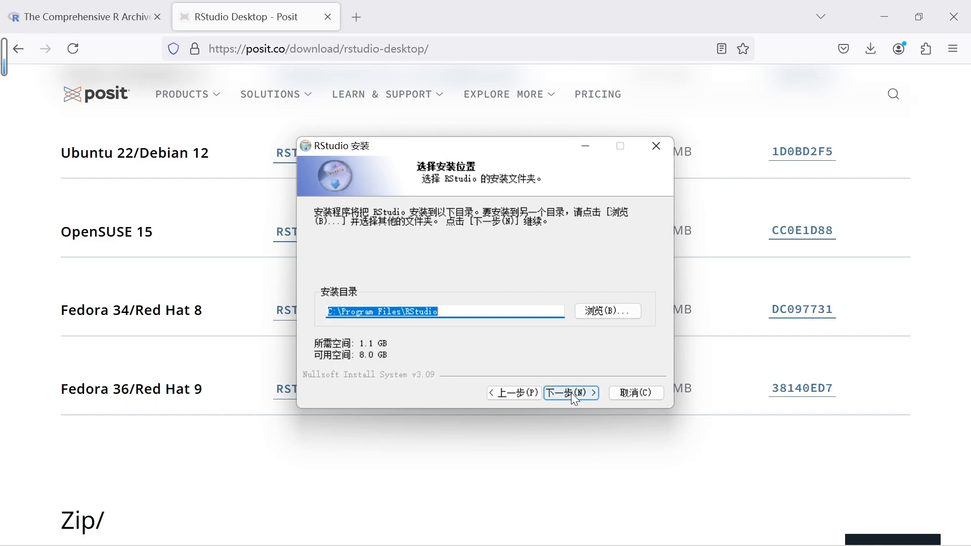
click(571, 393)
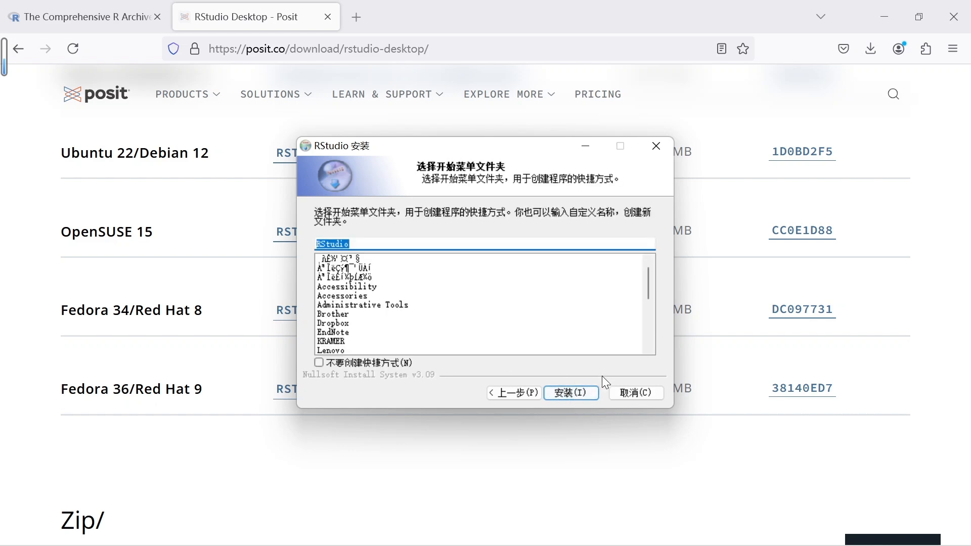
click(581, 393)
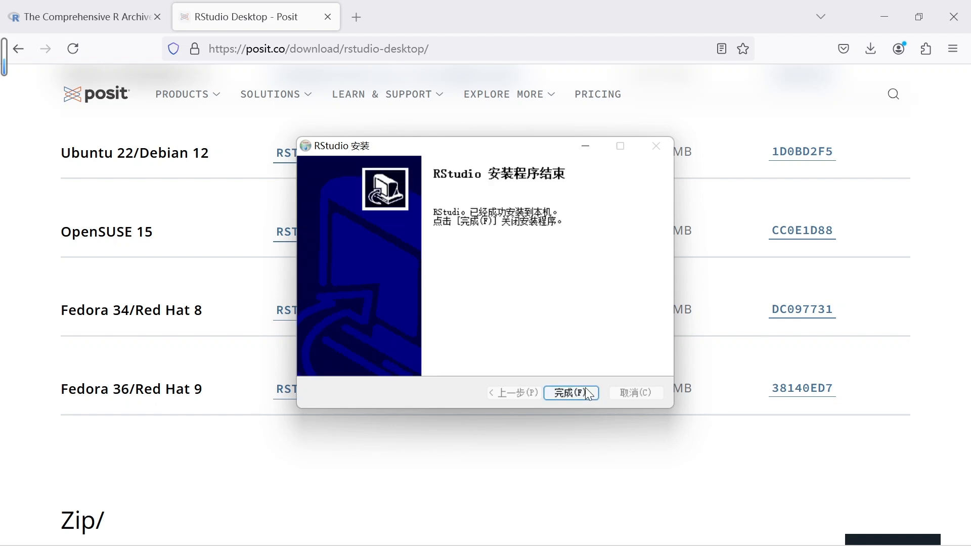
click(582, 393)
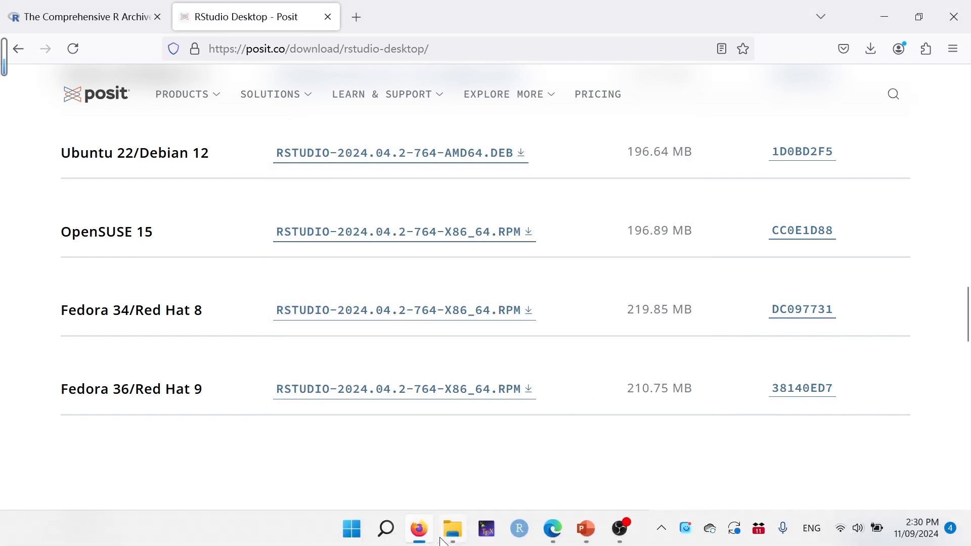
Step: Search Windows for RStudio and launch it with the machine's default 64-bit version of R and auto-detected rendering engine
click(354, 531)
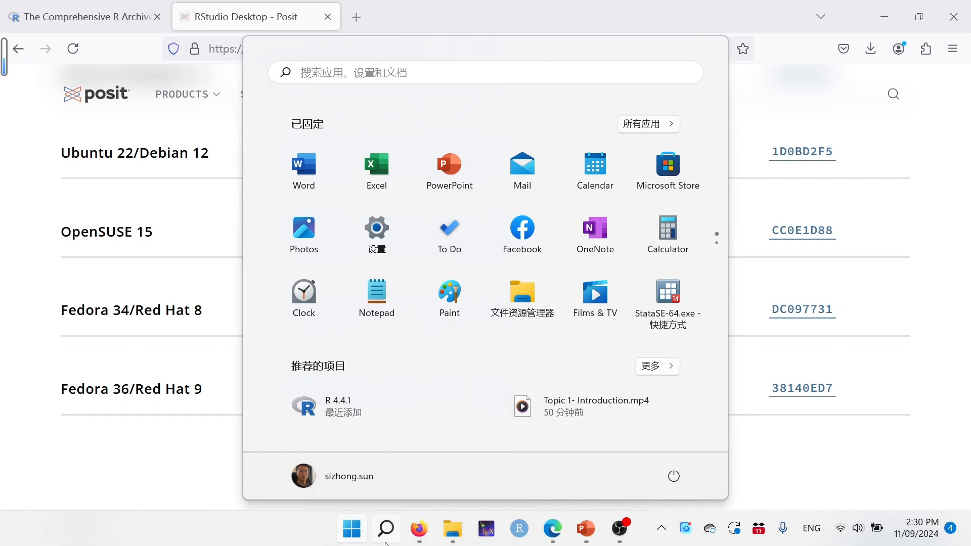
click(686, 2)
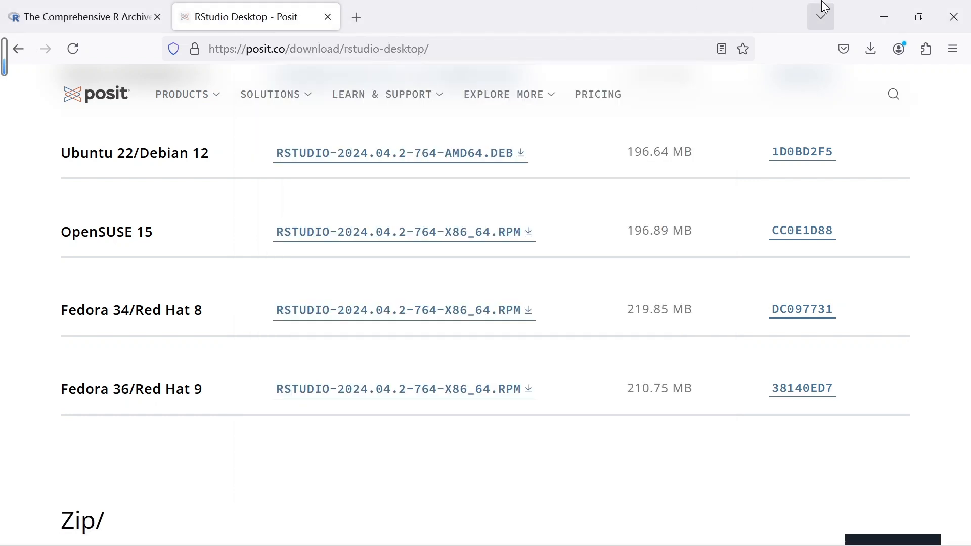
click(885, 11)
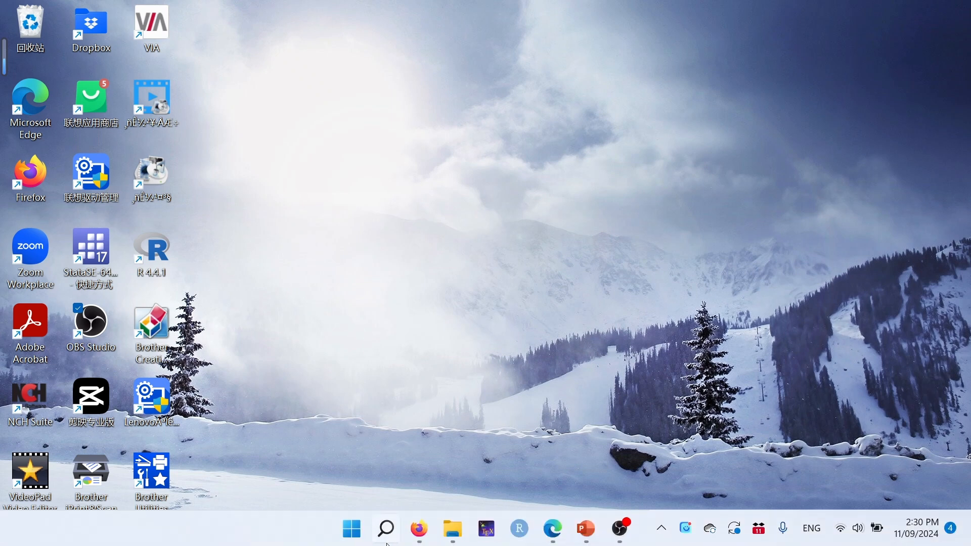
click(395, 532)
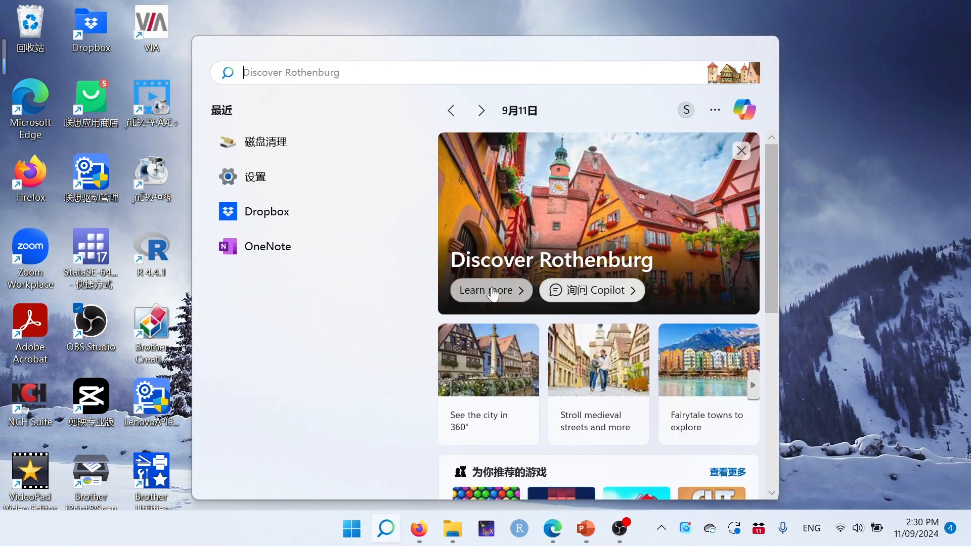
text(Rstu)
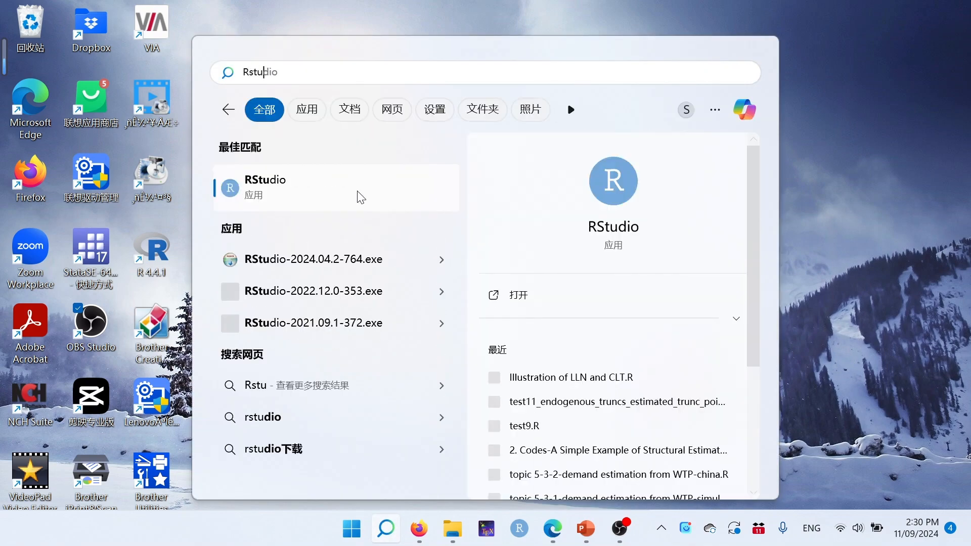
click(267, 184)
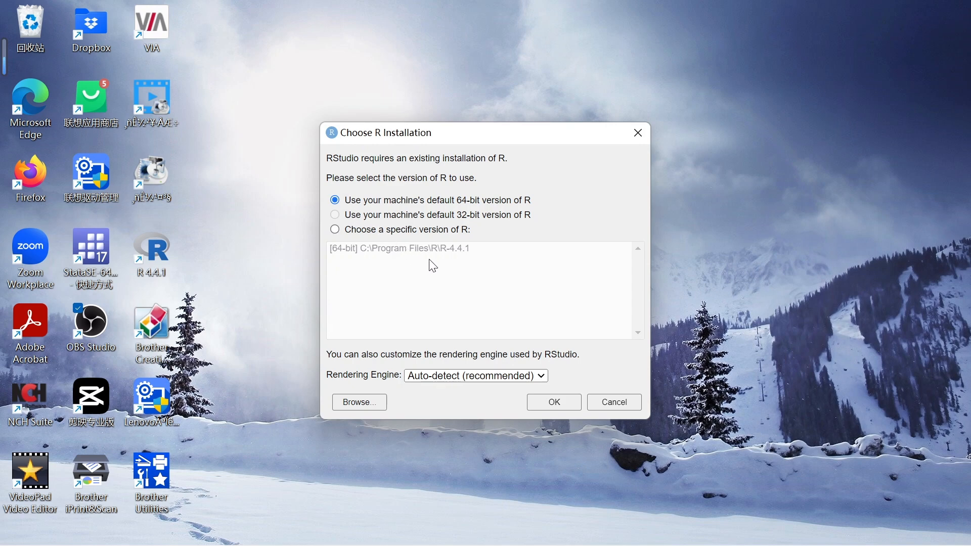
click(553, 402)
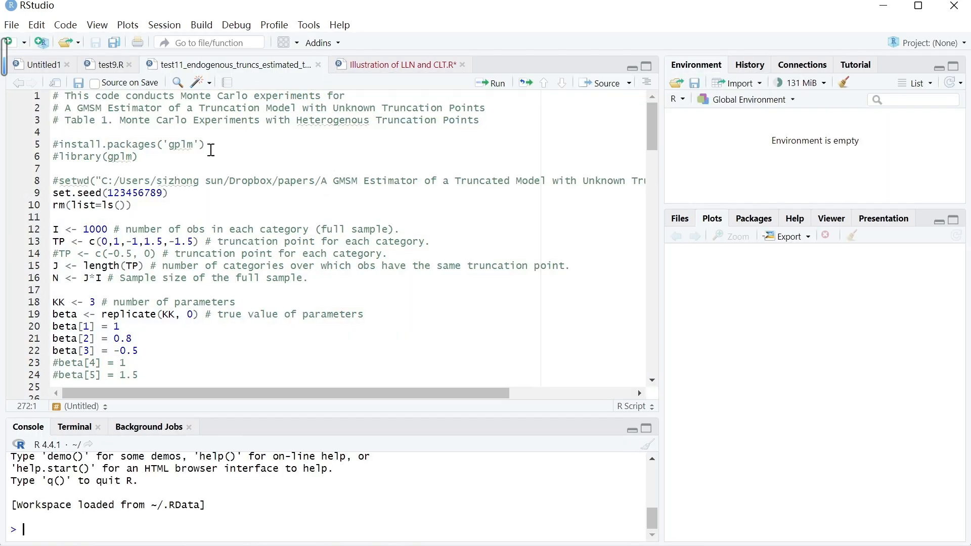
Step: Close every open script except Untitled1, declining to reload Illustration of LLN and CLT.R from disk and discarding its unsaved changes
click(319, 65)
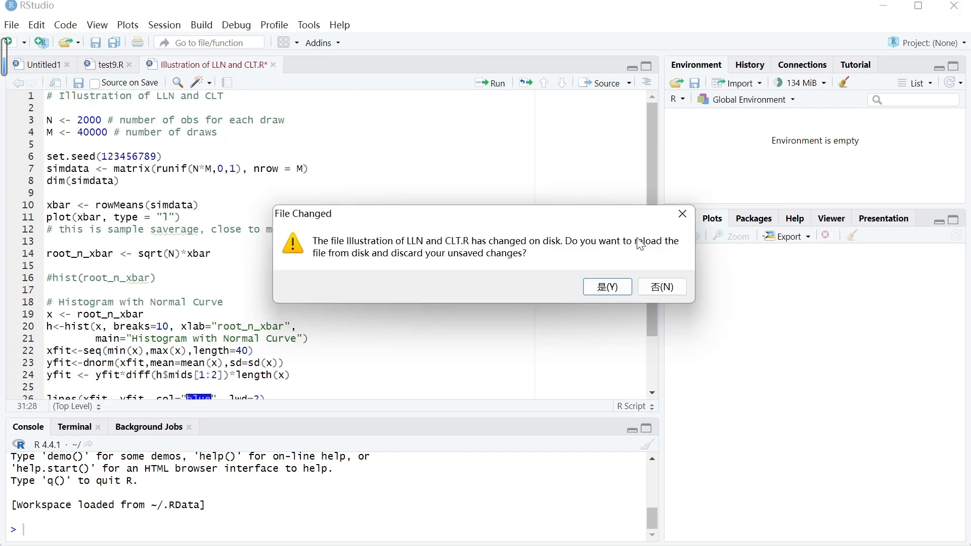
click(668, 287)
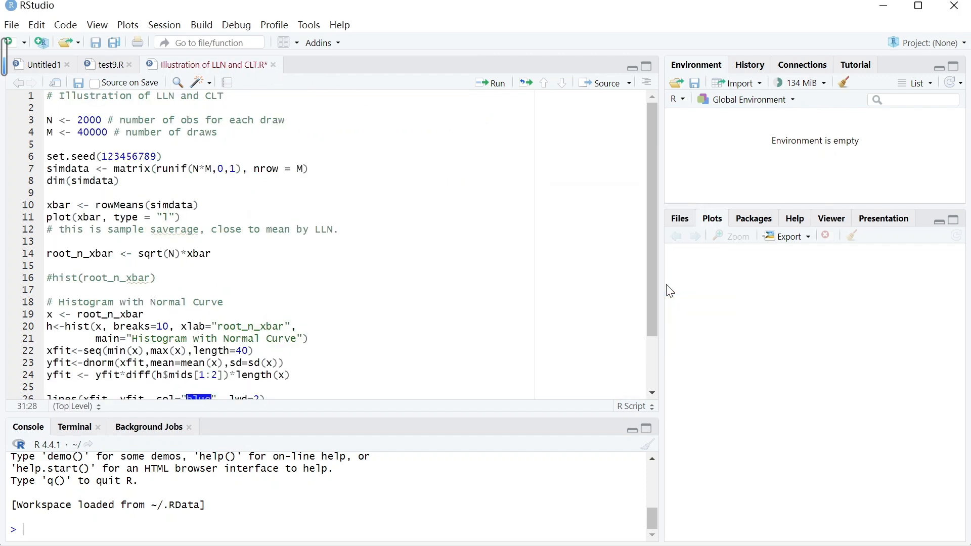
click(274, 65)
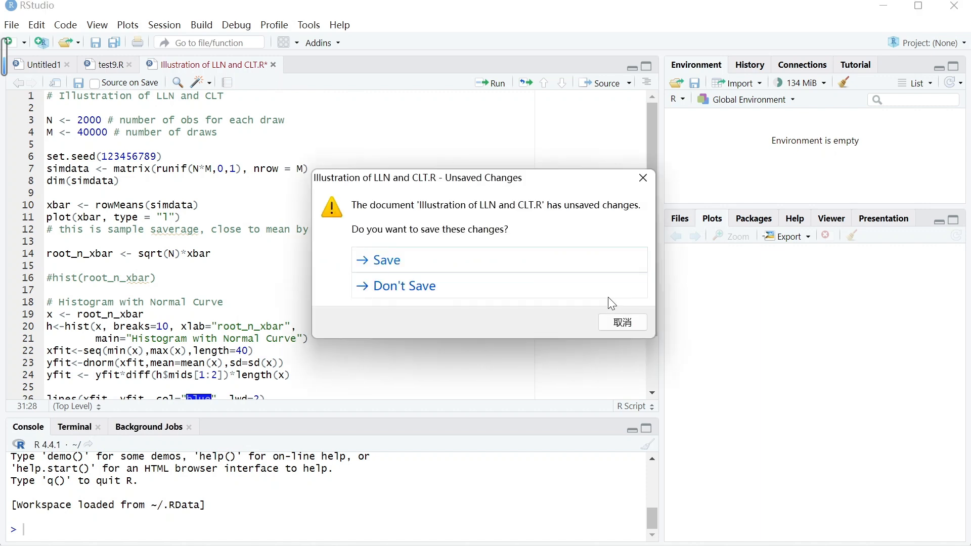
click(624, 322)
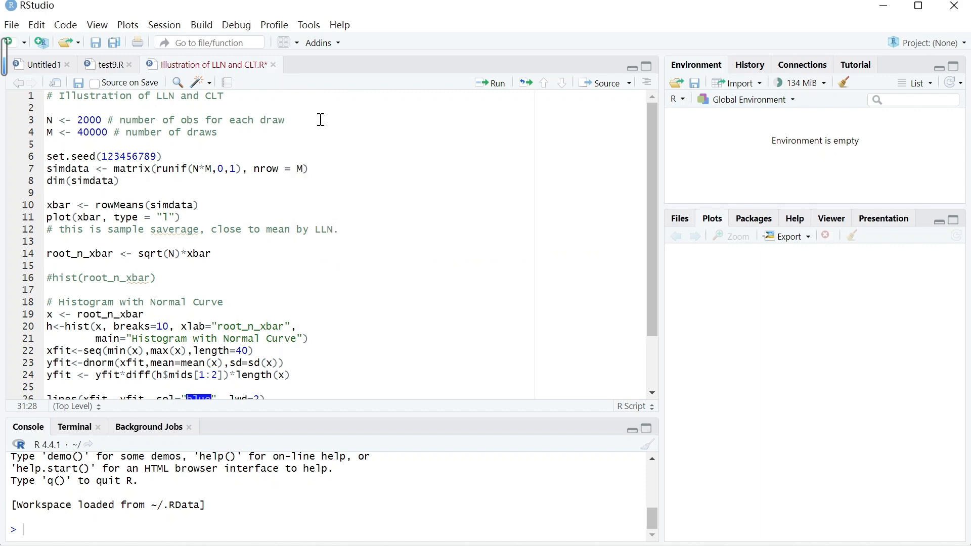
click(274, 65)
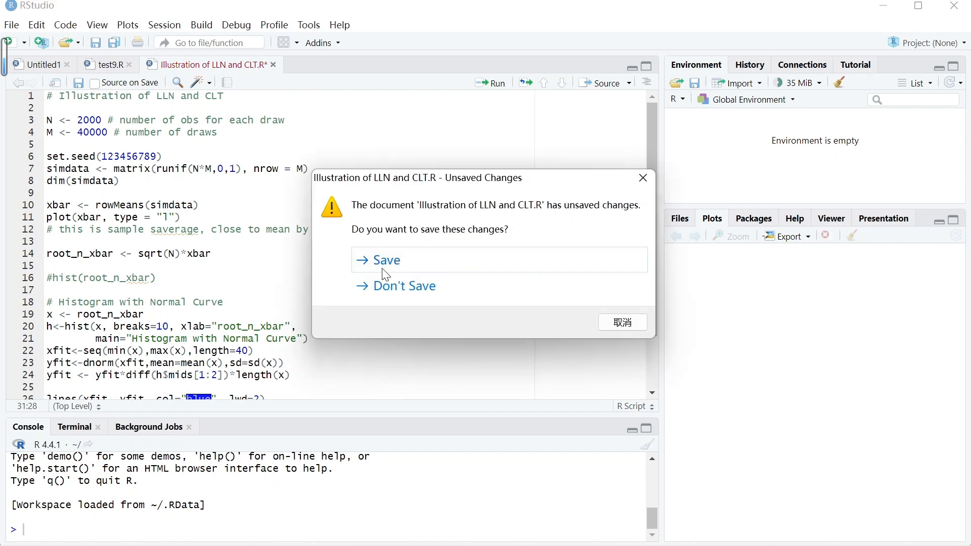
click(393, 287)
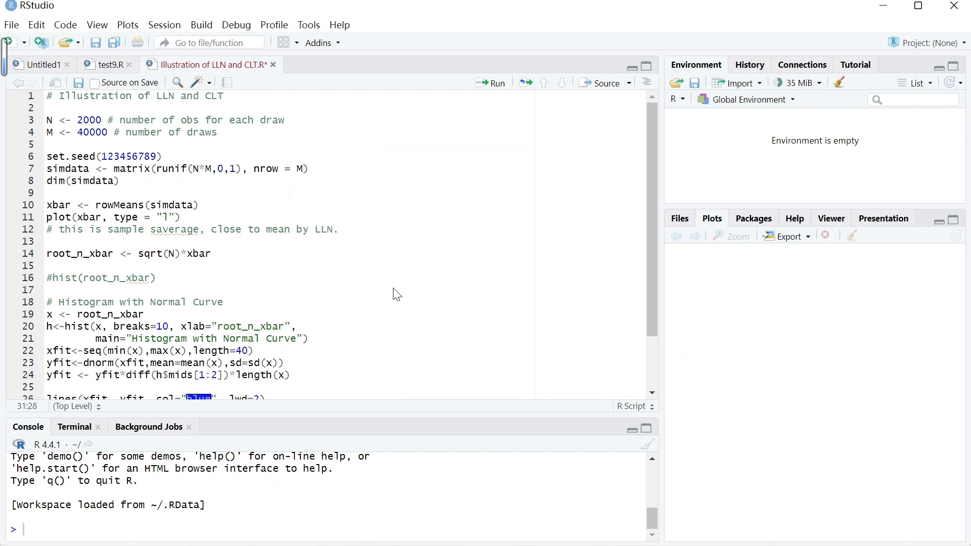
click(130, 65)
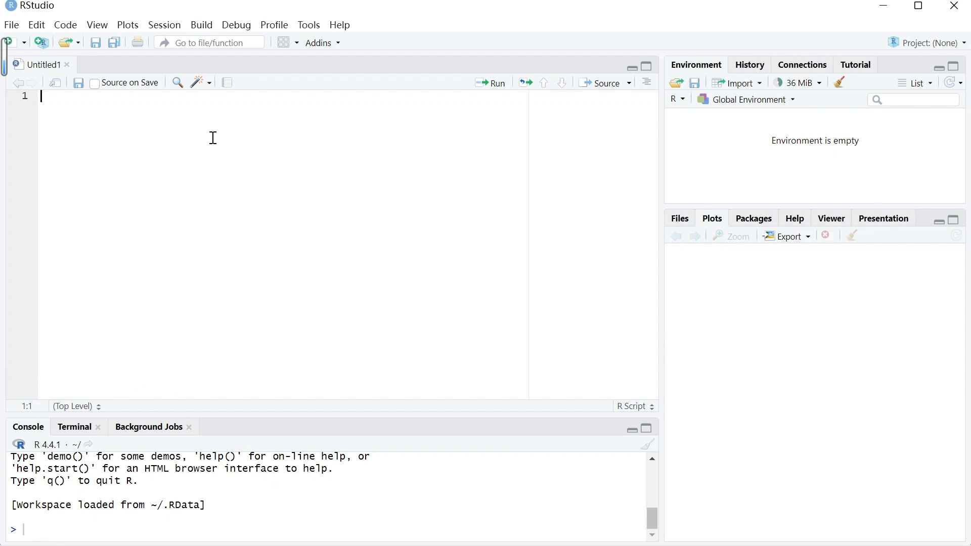
Step: Write and run the assignment a <- 1 in the Untitled1 script, and print a in the console
text(a <- 1)
drag(85, 97, 40, 98)
click(508, 87)
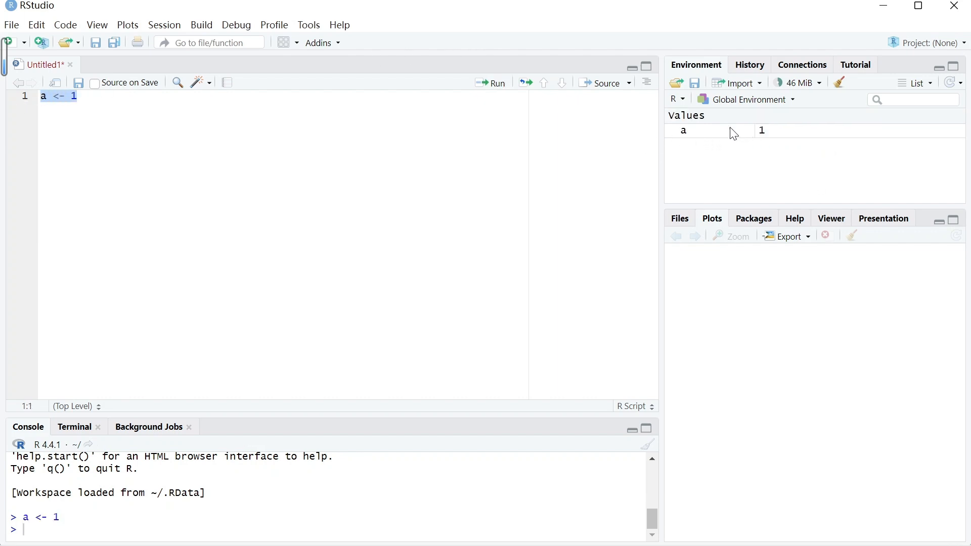
mouse_move(706, 134)
text(a)
key(Return)
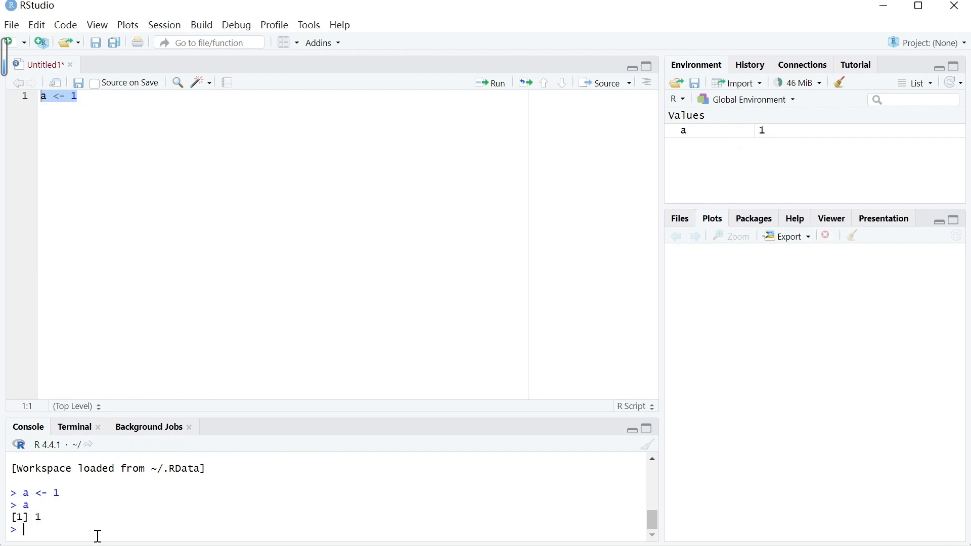
Step: Enlarge the console area upward and evaluate 2+3 and 2^4 in the console
click(287, 409)
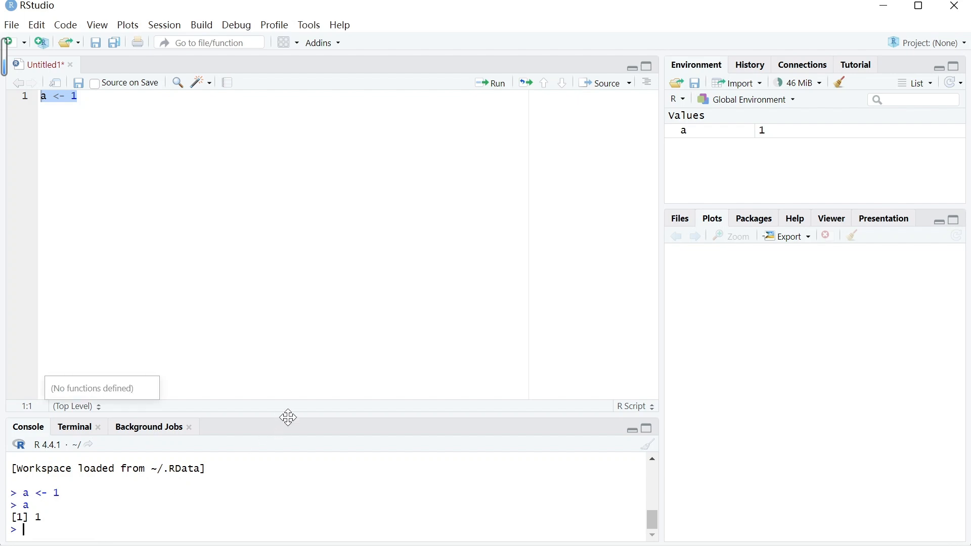
drag(288, 418, 301, 331)
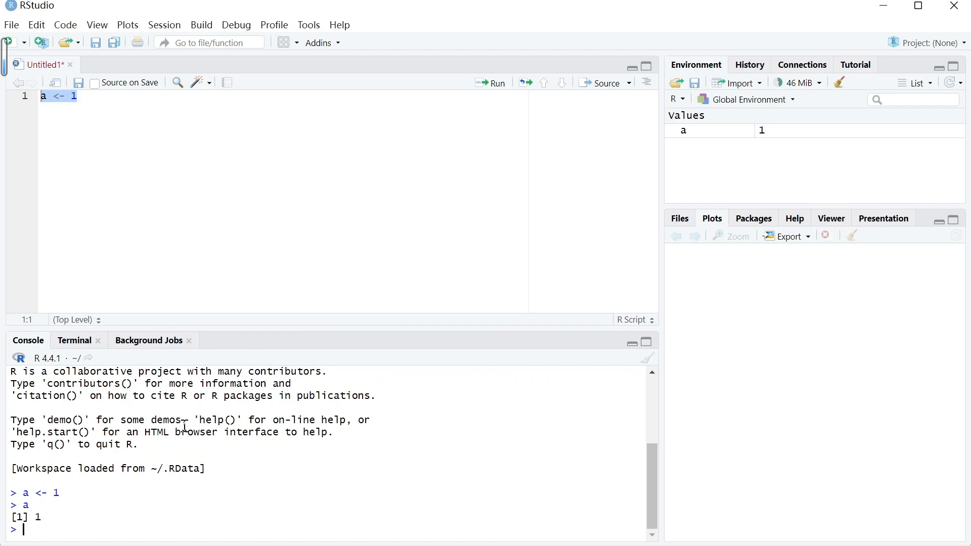
text(2+3)
key(Return)
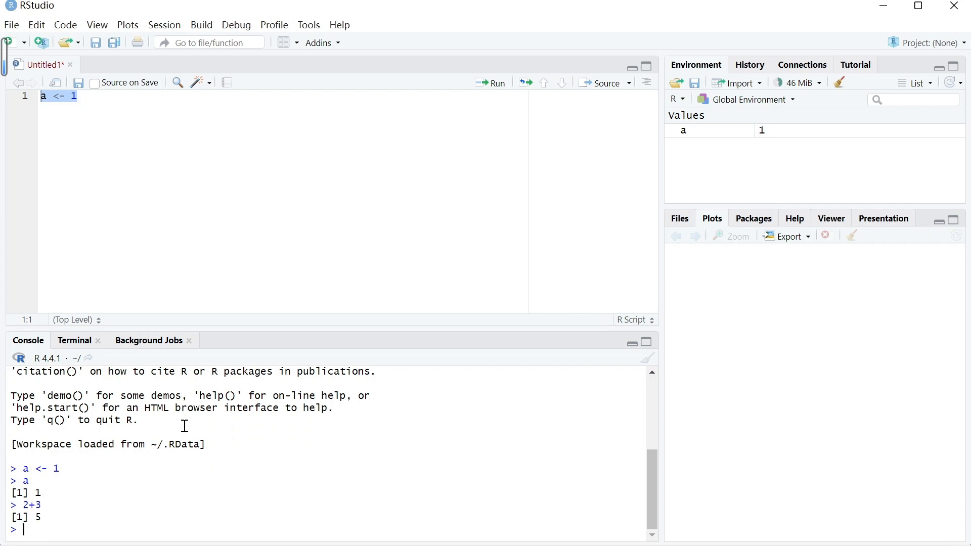
text(2^4)
key(Return)
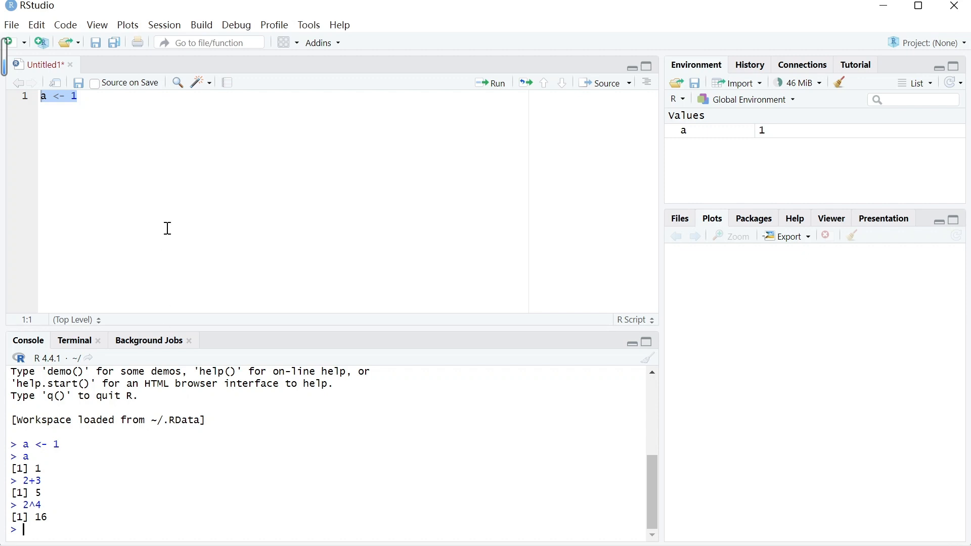
Step: Add the vector assignment x <- c(1.8, 3.14, 4, 88.169, 13) on line 3 of the script, leaving line 2 blank
click(133, 158)
key(Return)
key(Return)
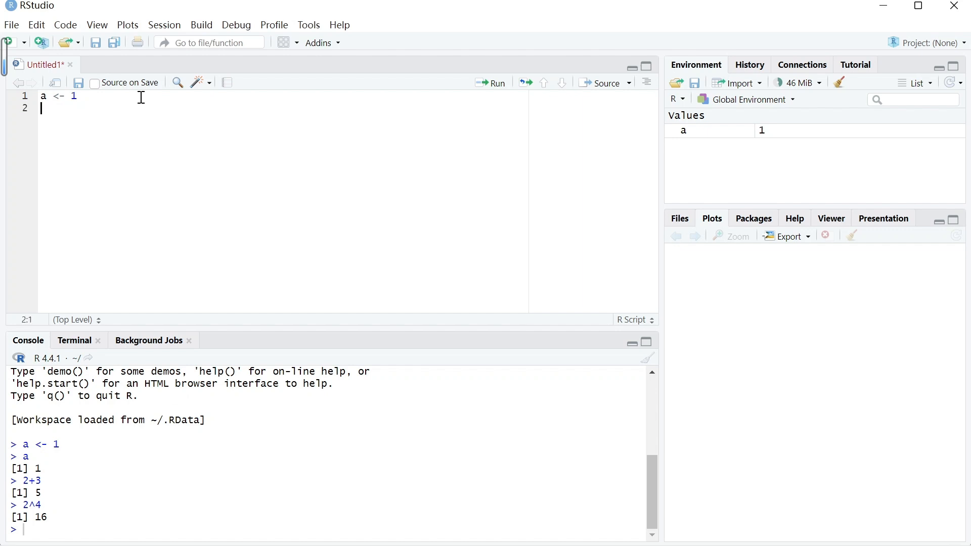
text(x )
text(<- c()
text(1,8,)
key(BackSpace)
key(BackSpace)
key(BackSpace)
key(BackSpace)
key(BackSpace)
text(1.)
text(8, )
text(3.14)
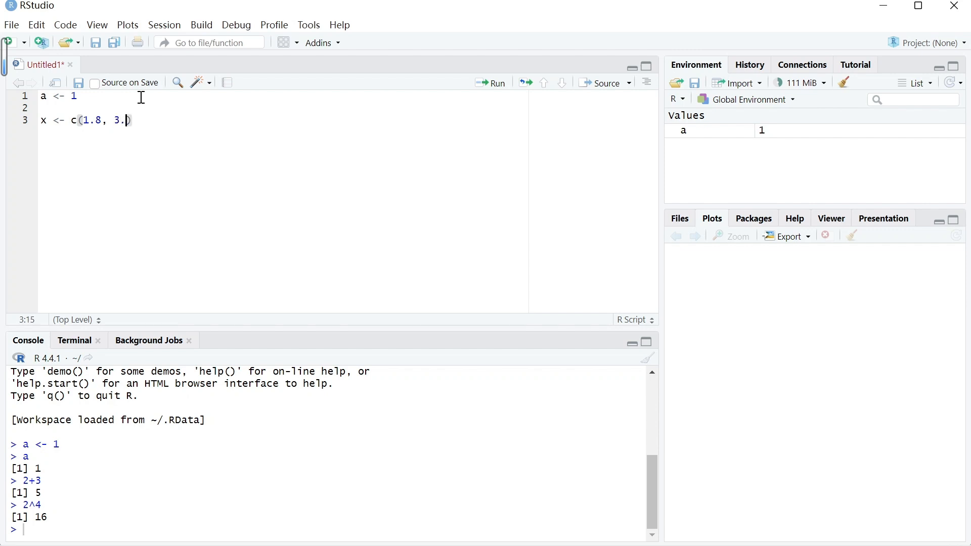
text(, 4, 88.169, 1)
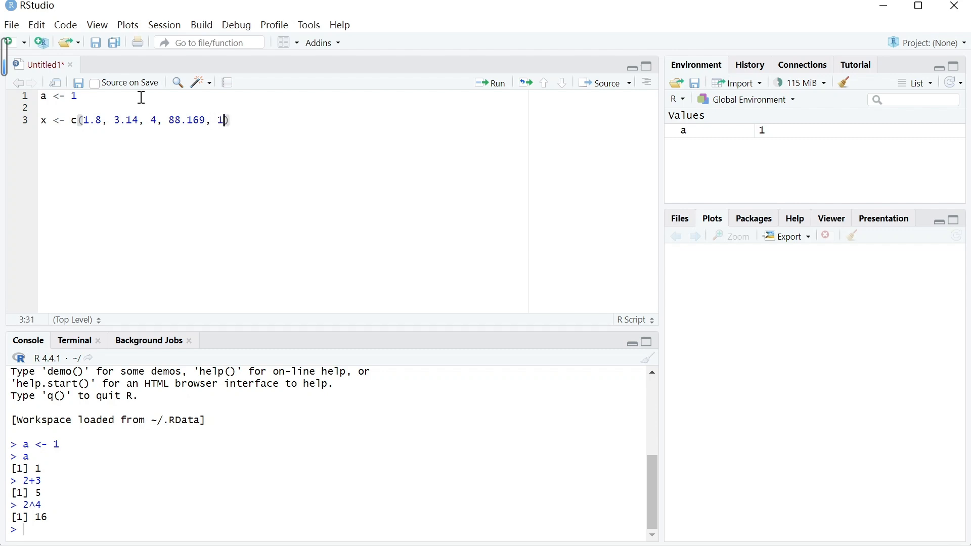
text(3))
Step: Run the script's x vector assignment and print x in the console
key(shift+Home)
key(shift+Up)
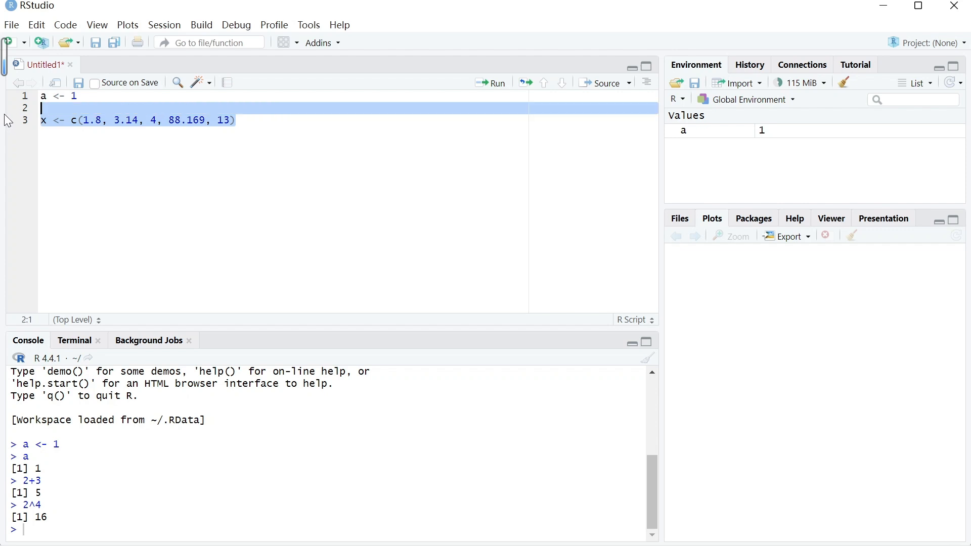
click(492, 85)
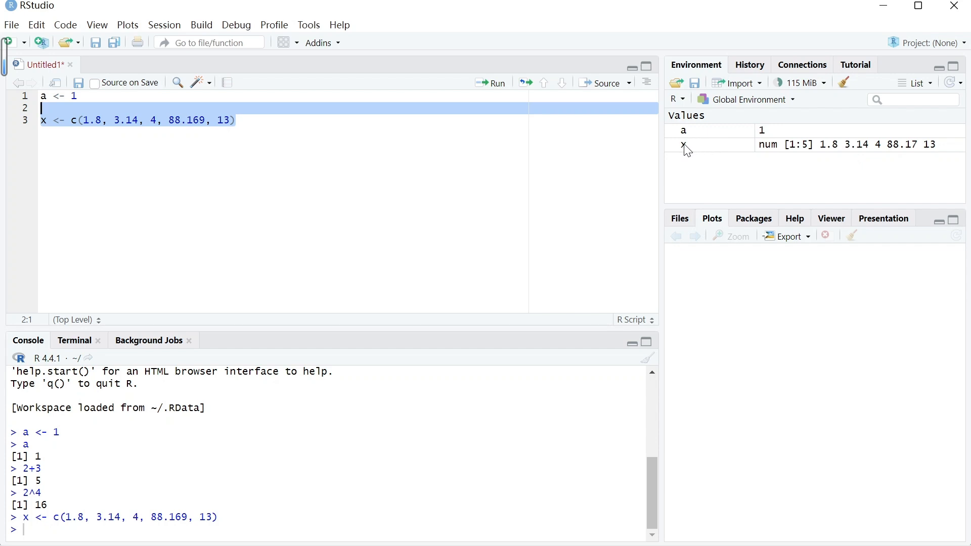
click(55, 532)
text(x)
key(Return)
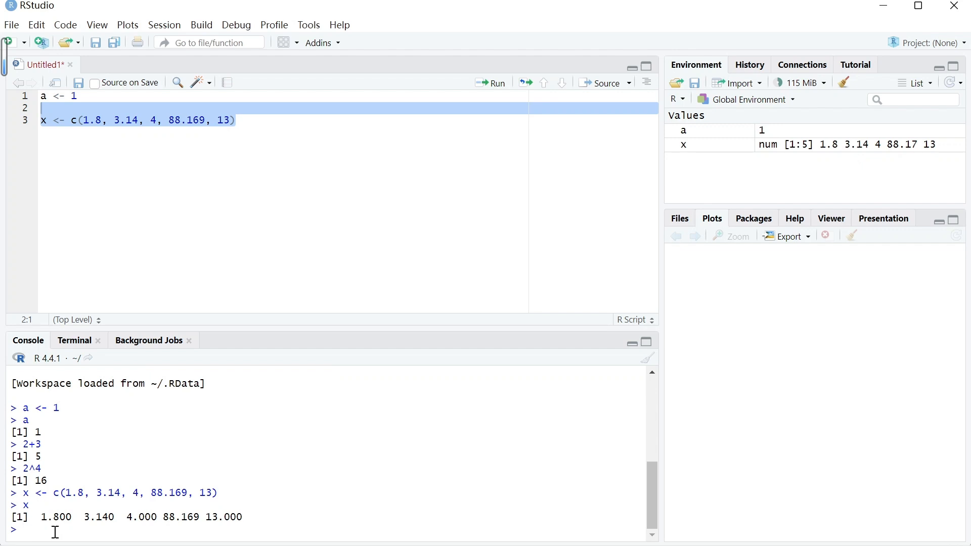
Step: Evaluate sum(x), length(x) and 2*x + 3 in the console
text(sum(x))
key(Return)
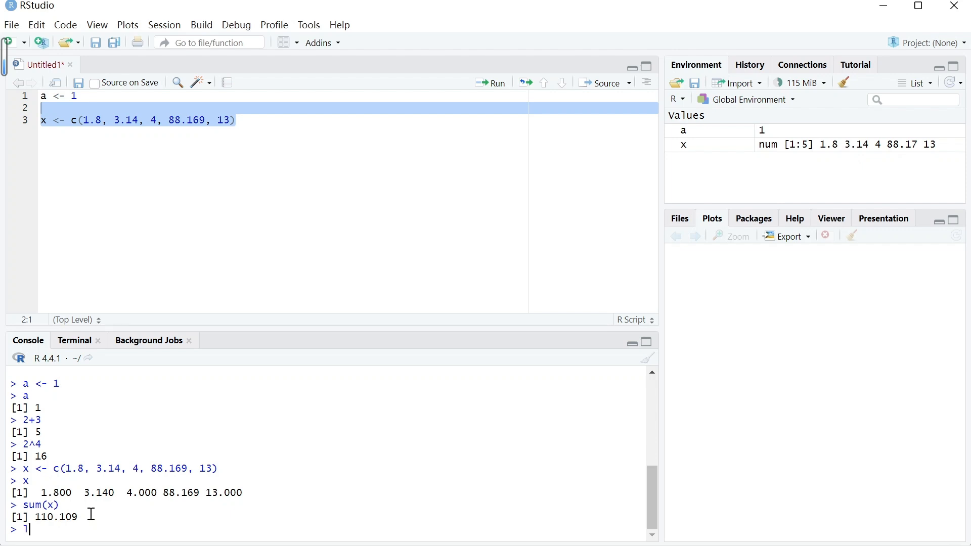
text(ength(x))
key(Return)
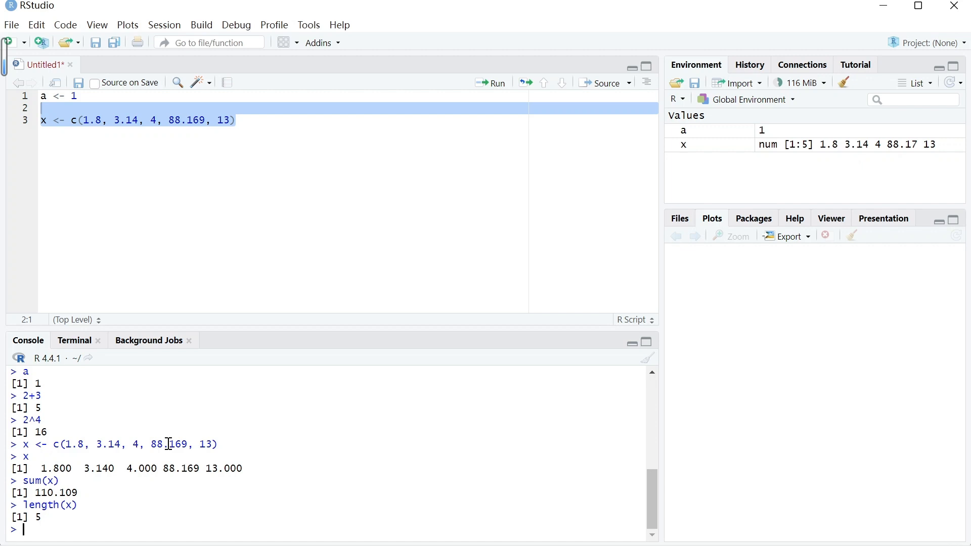
text(2*x + 3)
key(Return)
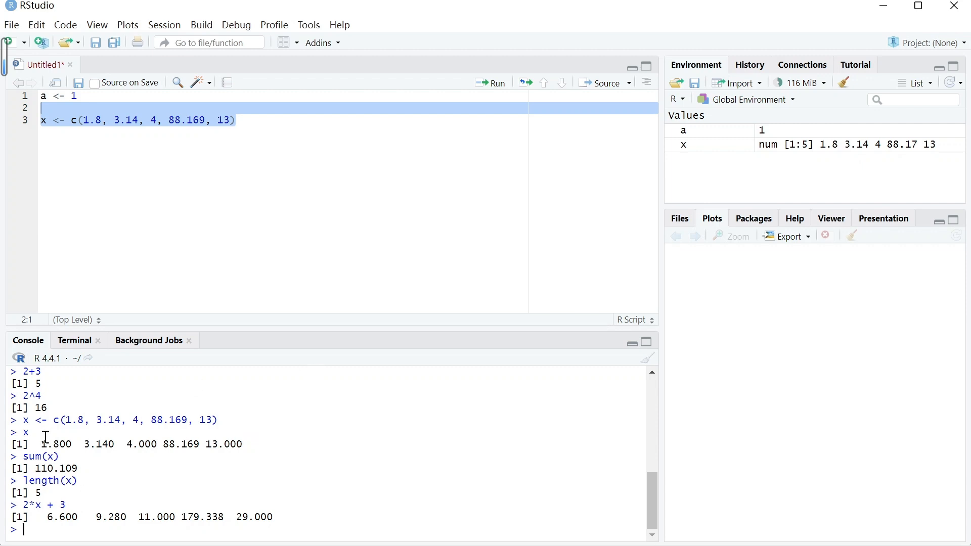
Step: Add the matrix assignment M <- matrix(1:6, nrow =2) on line 5 of the script, leaving line 4 blank
click(349, 155)
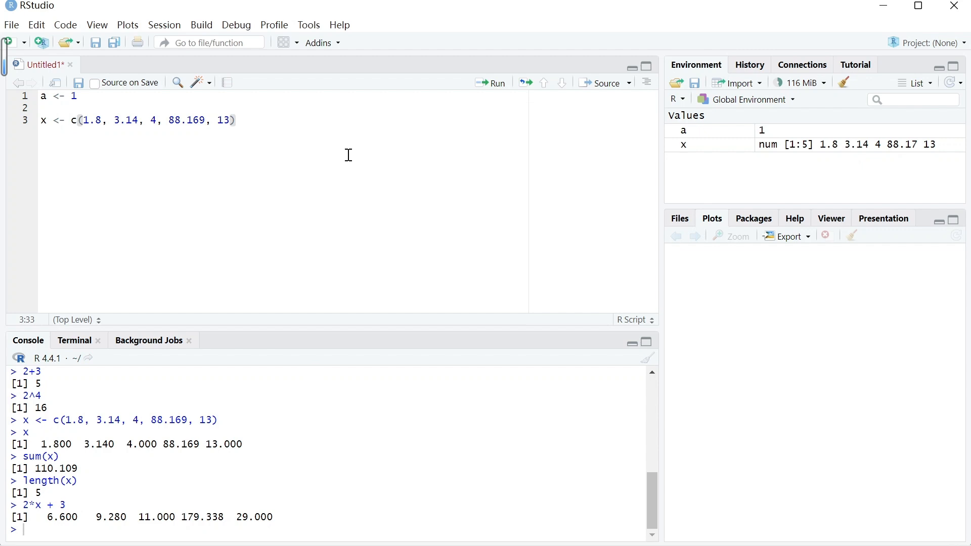
key(Return)
key(Return)
key(Caps_Lock)
text(M)
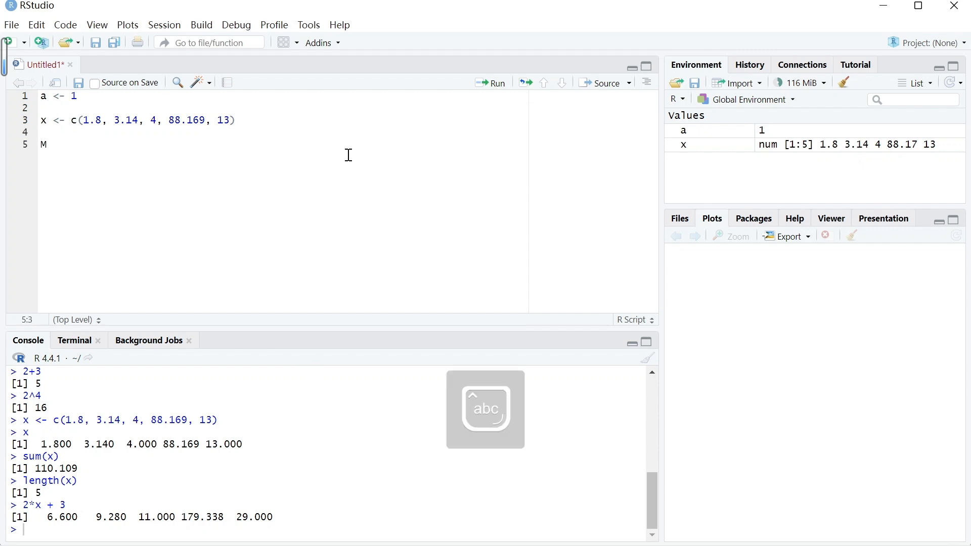
text( <- ma)
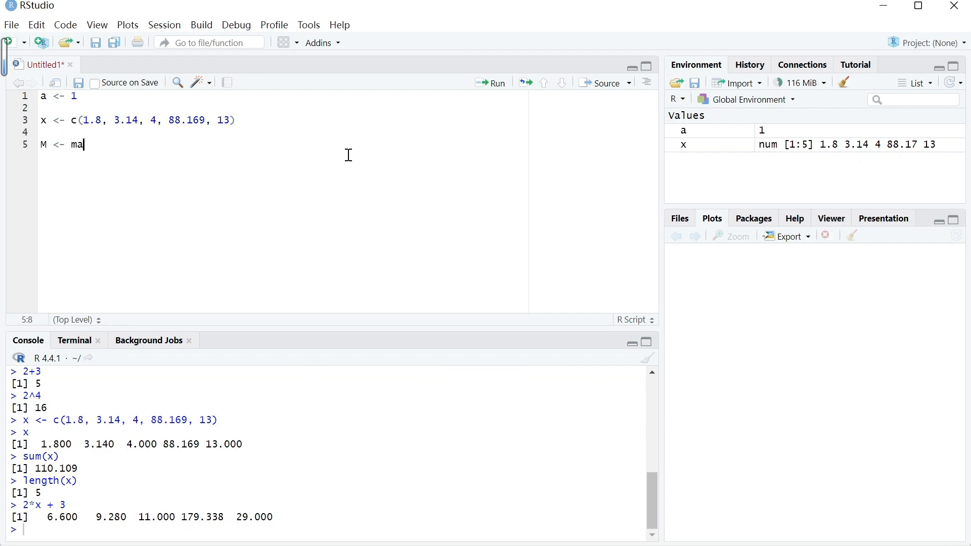
text(trix)
text((1:6)
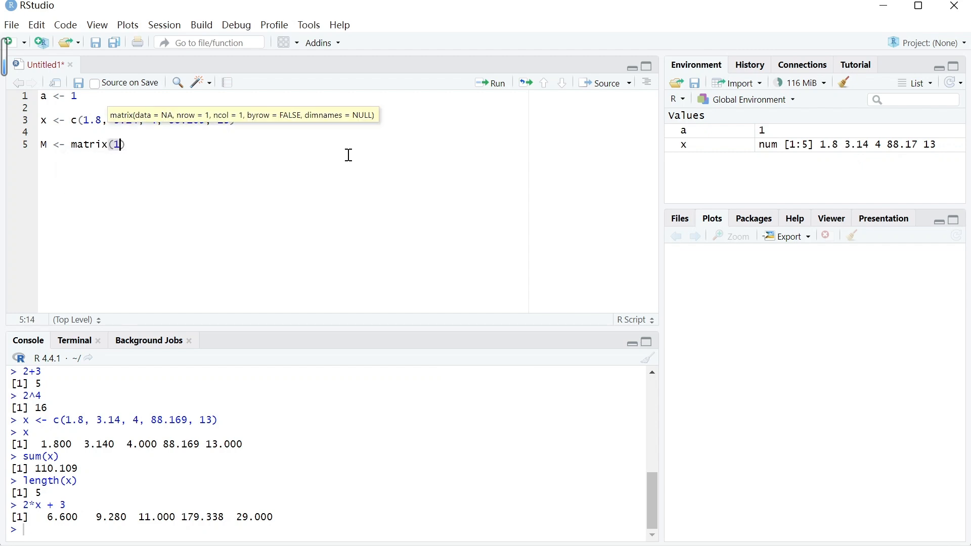
text(, nrow)
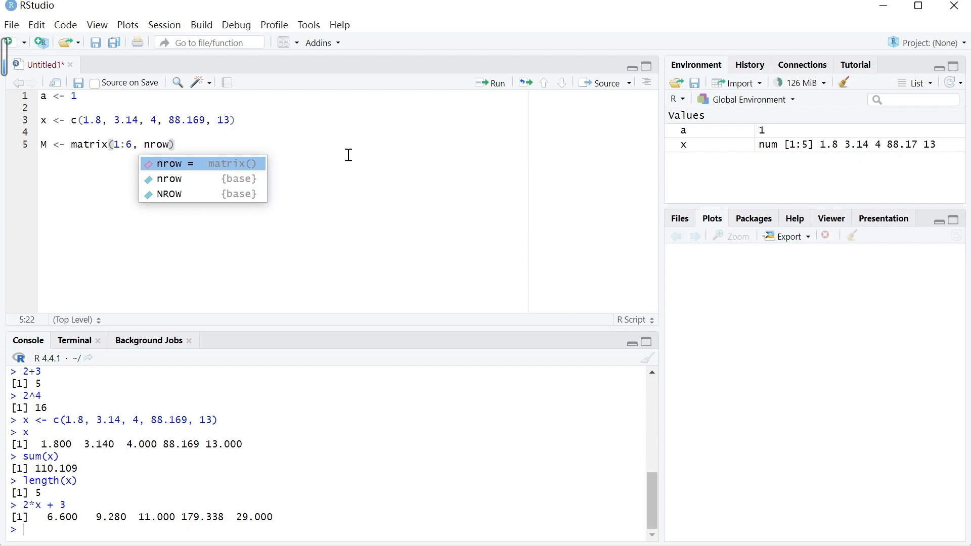
text( =2)
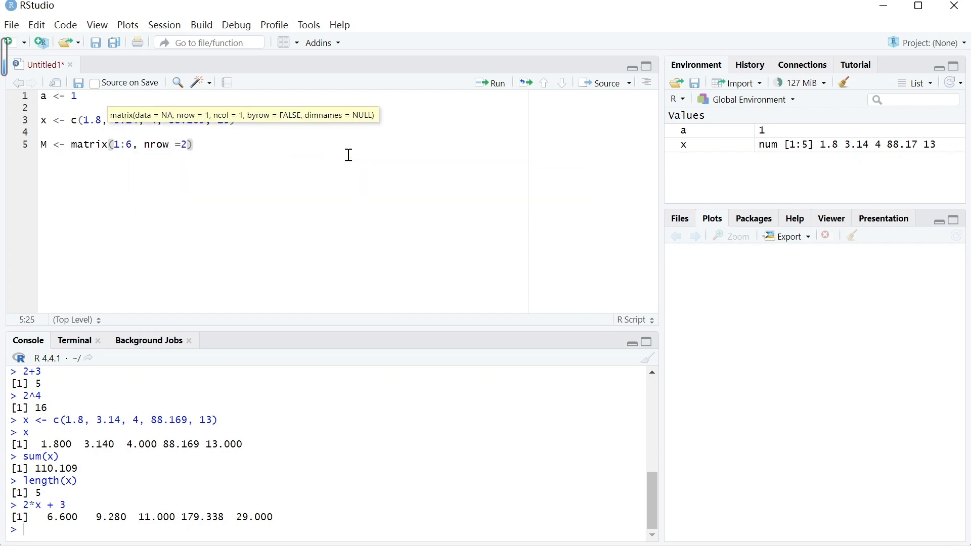
text())
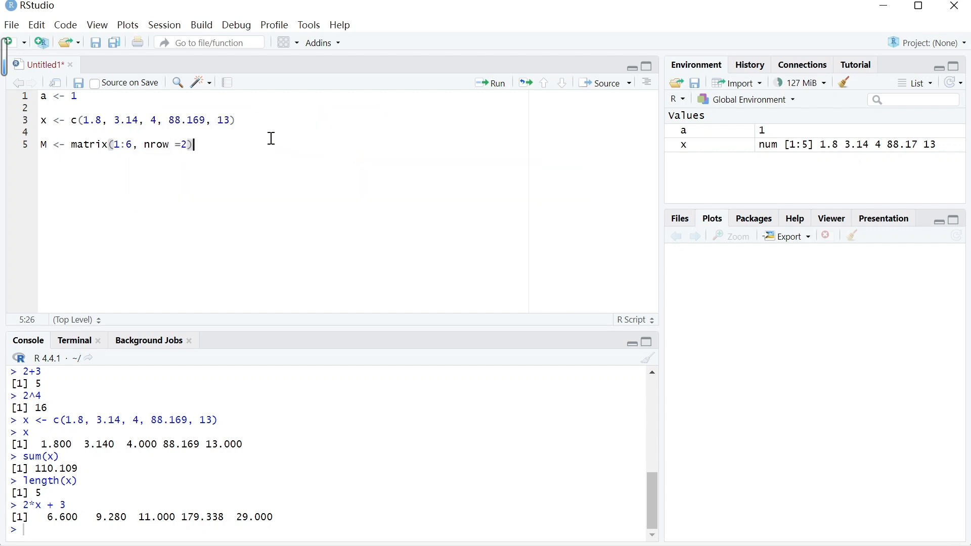
Step: Run the script's M matrix assignment and print M in the console
drag(232, 148, 41, 146)
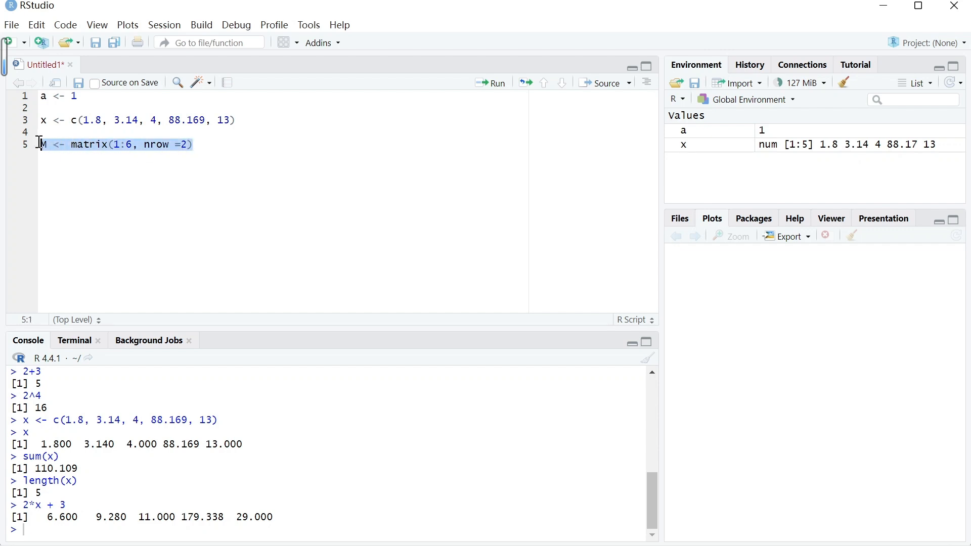
click(498, 86)
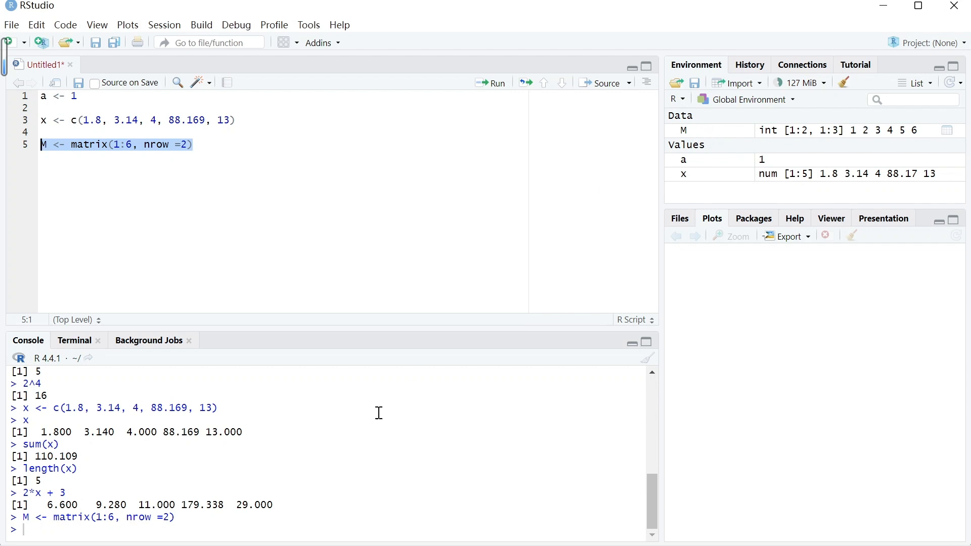
text(M)
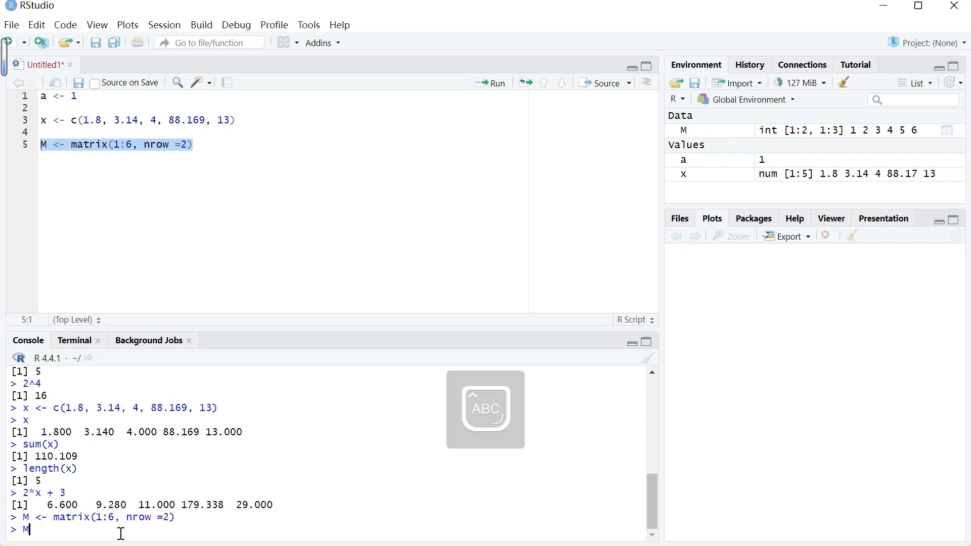
key(Return)
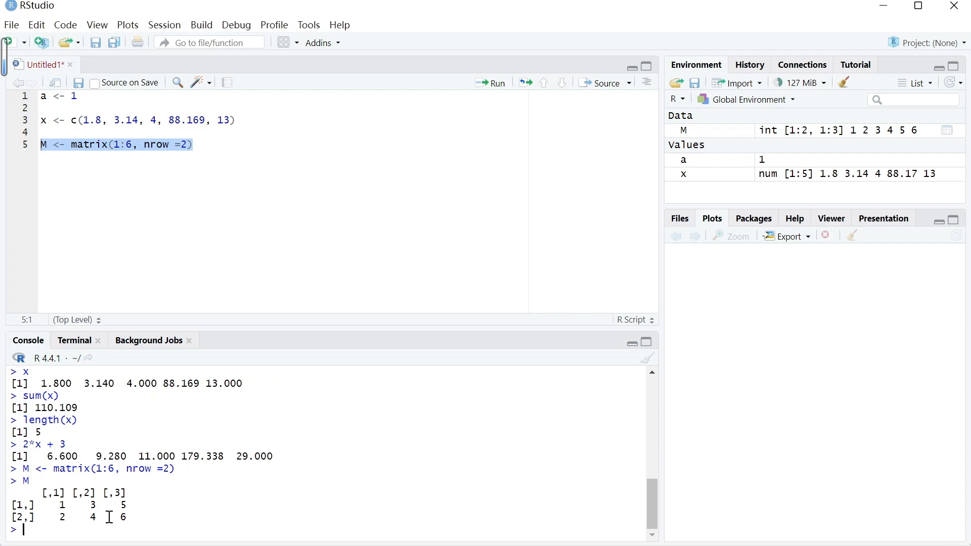
Step: Get the matrix's dimensions with dim(M) and its transpose with t(M) in the console
text(dim)
key(Tab)
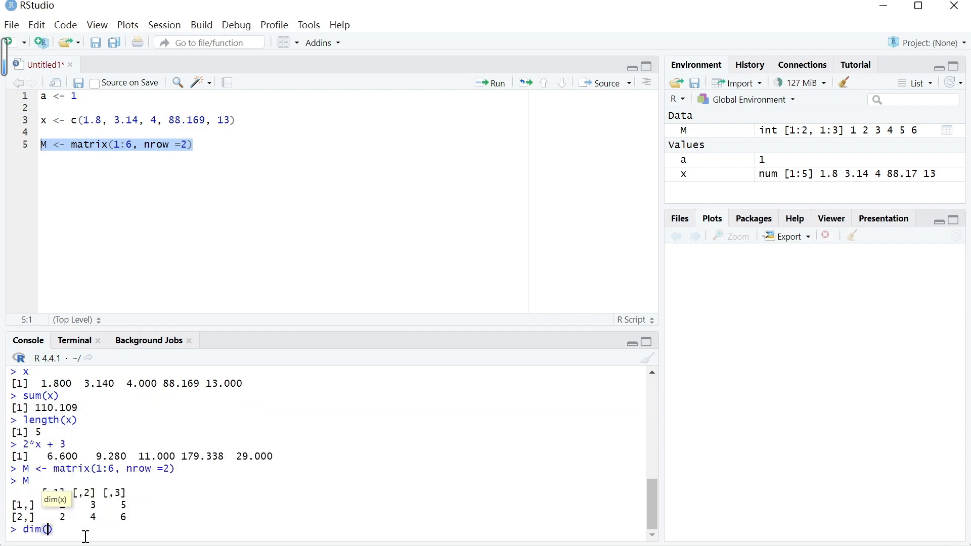
text(M)
key(Return)
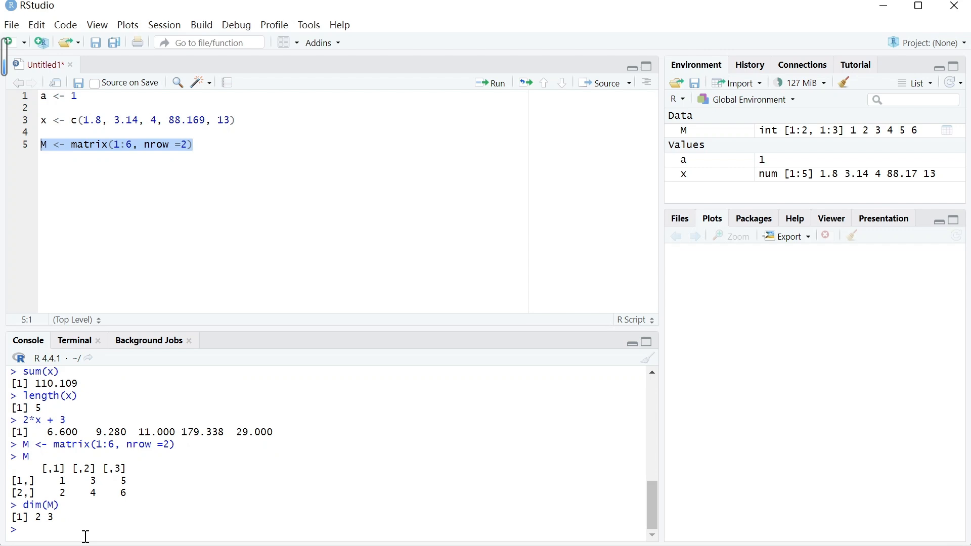
text(t(M)
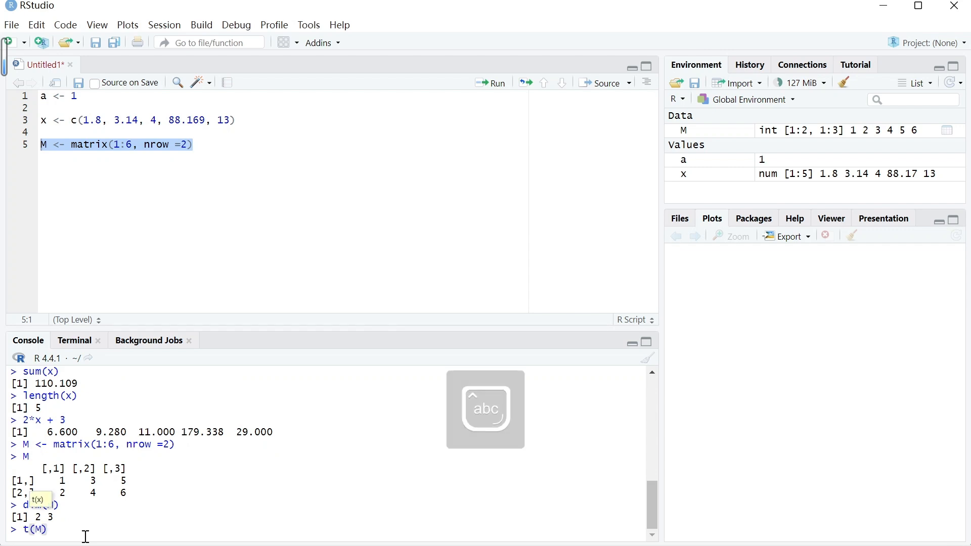
key(Return)
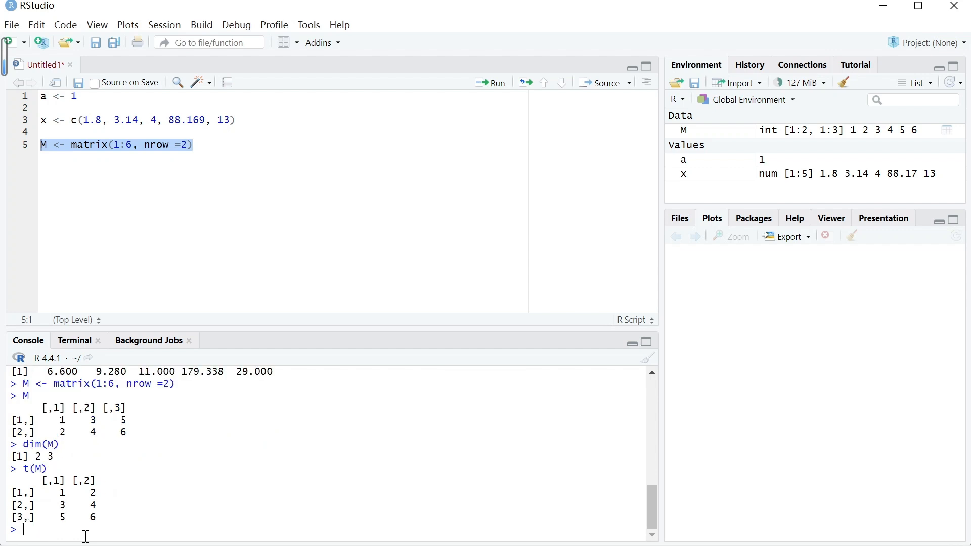